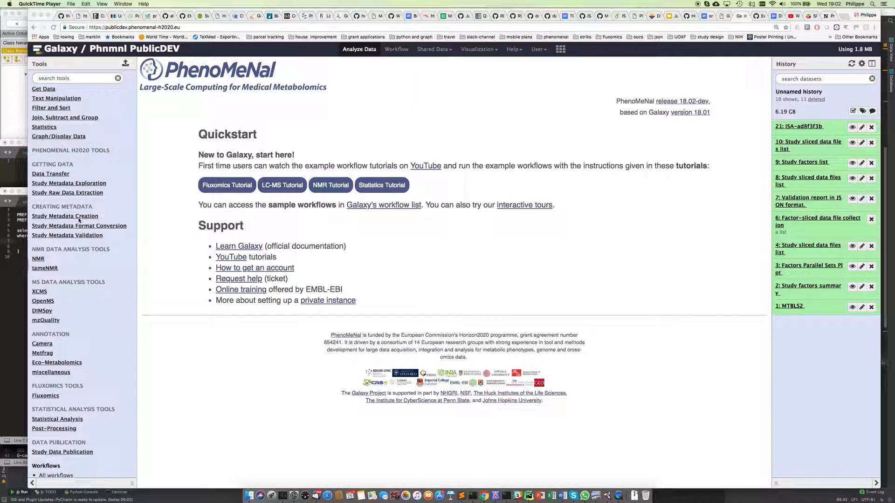
# Step: Expand the Study Metadata Creation tool group and open the isacreate_metabo form
pyautogui.click(79, 219)
pyautogui.click(78, 218)
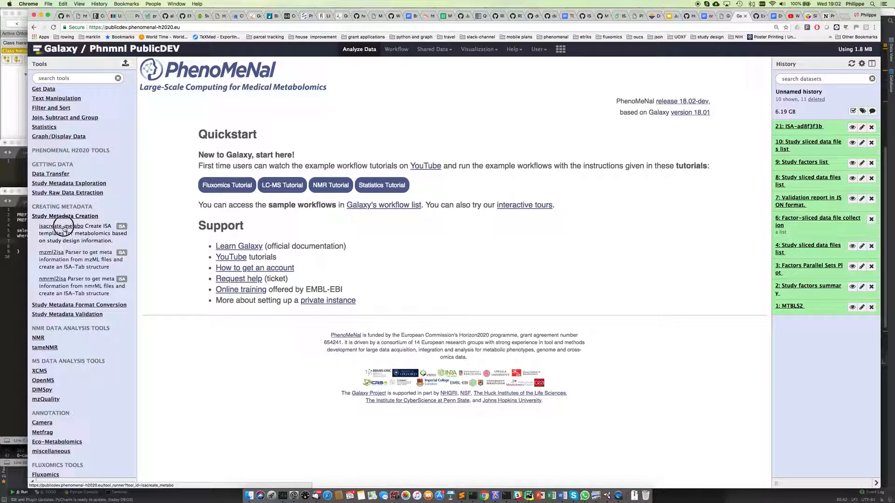
pyautogui.click(64, 227)
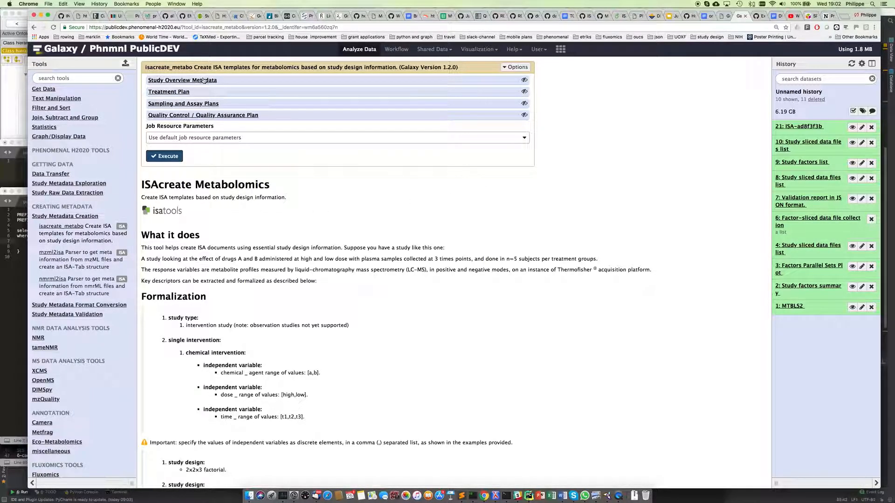
pyautogui.click(175, 84)
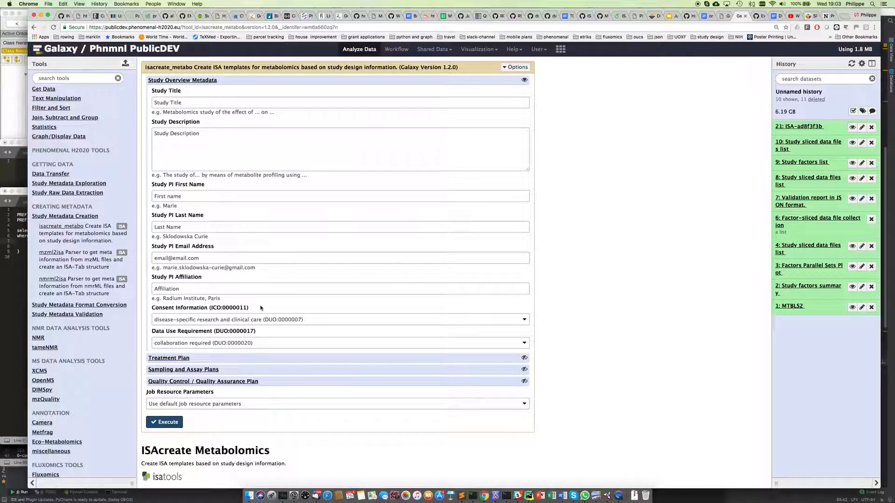
pyautogui.click(327, 321)
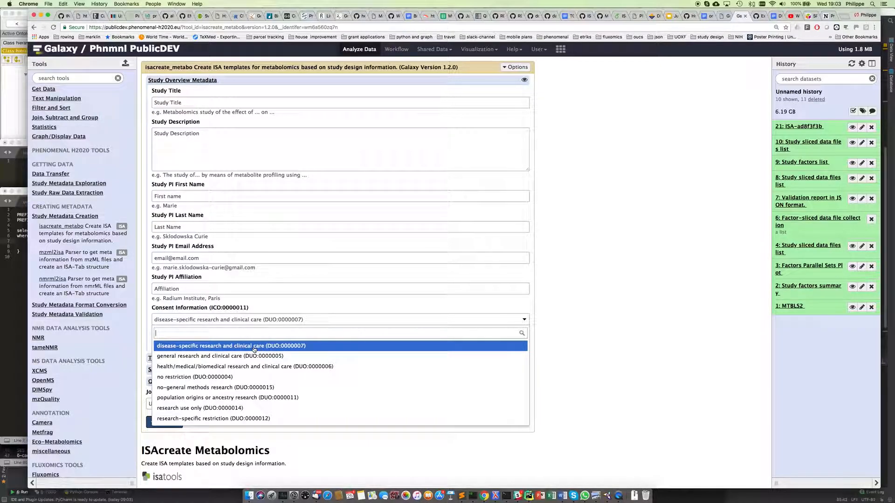
pyautogui.click(548, 324)
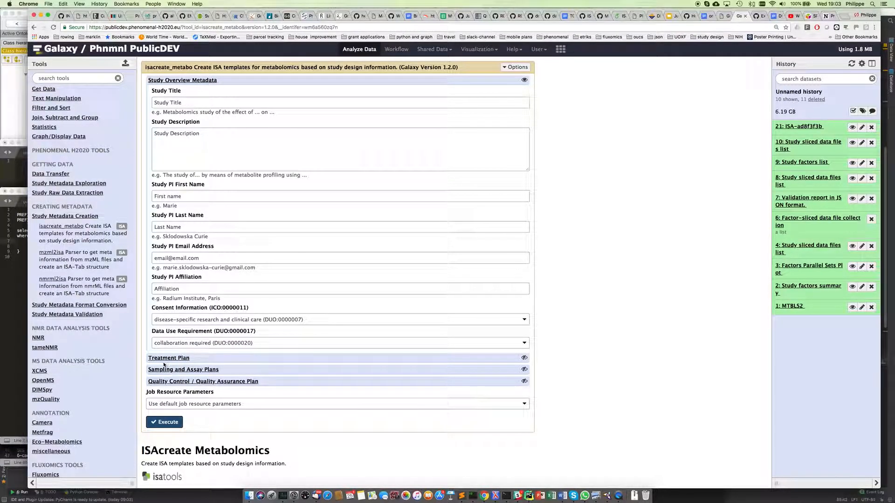
pyautogui.click(190, 82)
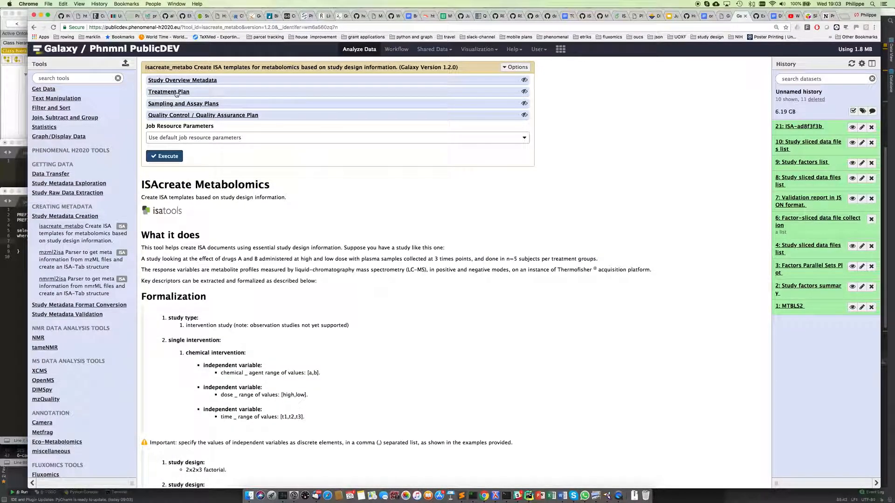
# Step: Expand the Treatment Plan and confirm full factorial study type with group size 3
pyautogui.click(177, 92)
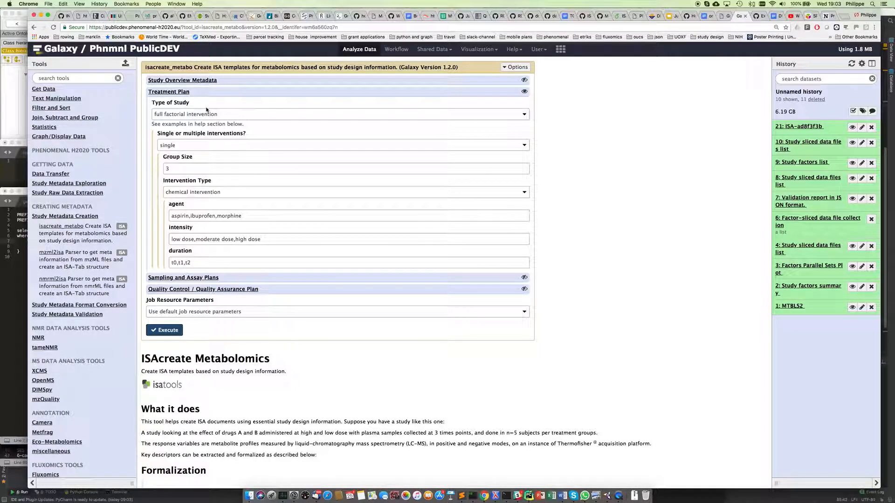
pyautogui.click(523, 115)
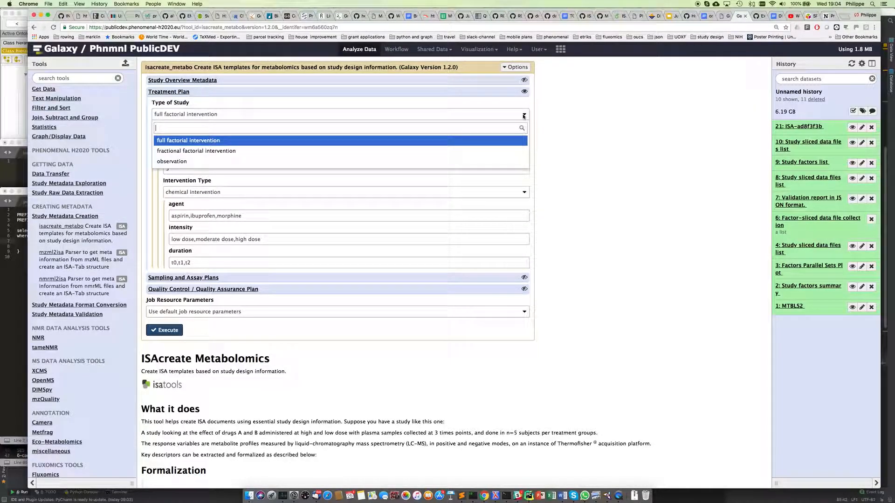
pyautogui.click(213, 141)
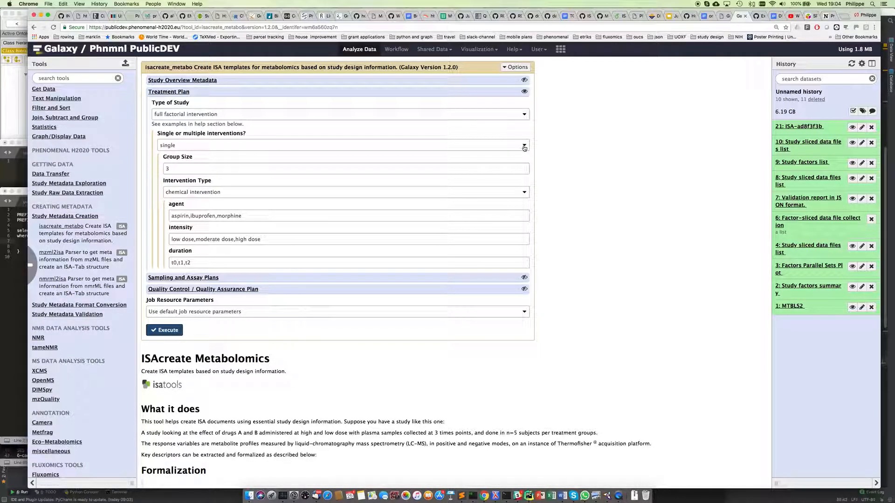
pyautogui.doubleClick(172, 169)
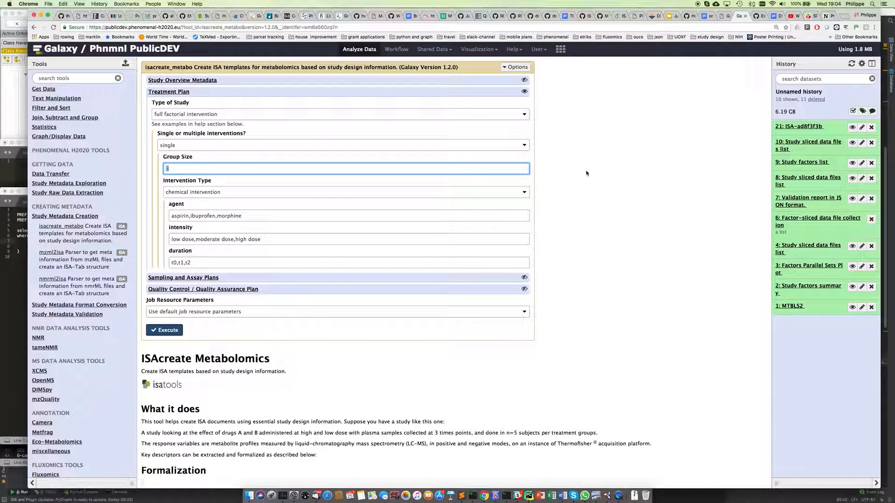
pyautogui.click(583, 192)
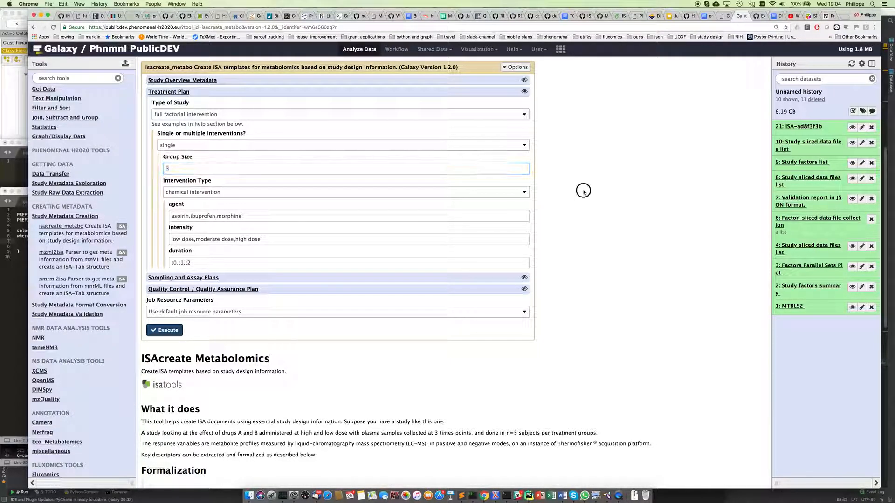
pyautogui.click(526, 193)
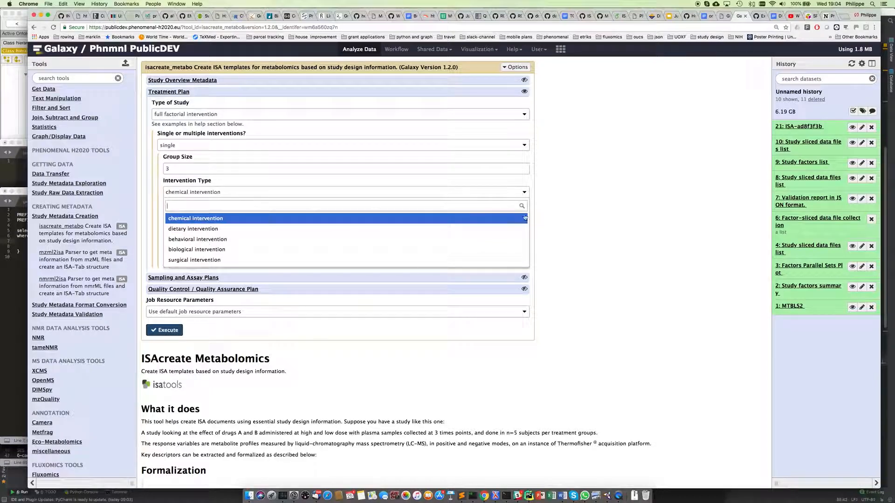
# Step: Keep chemical intervention, switch study type to fractional factorial intervention, and add a study group
pyautogui.click(565, 217)
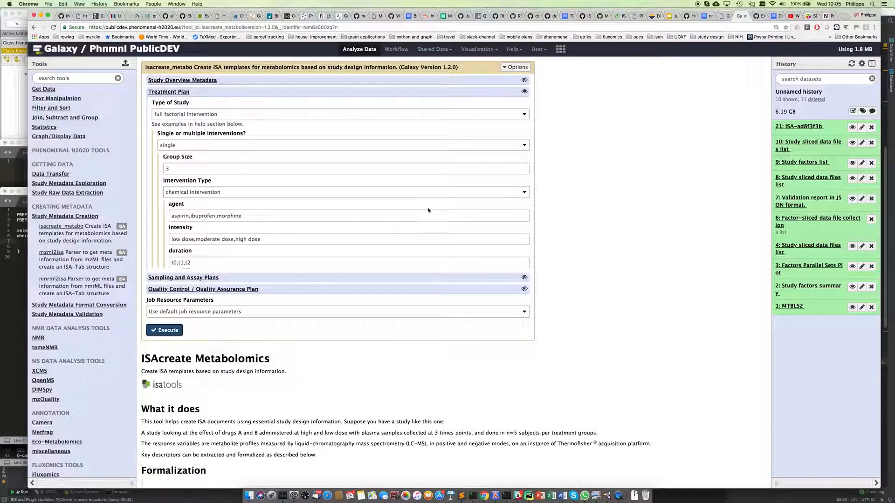
pyautogui.click(523, 115)
pyautogui.click(232, 151)
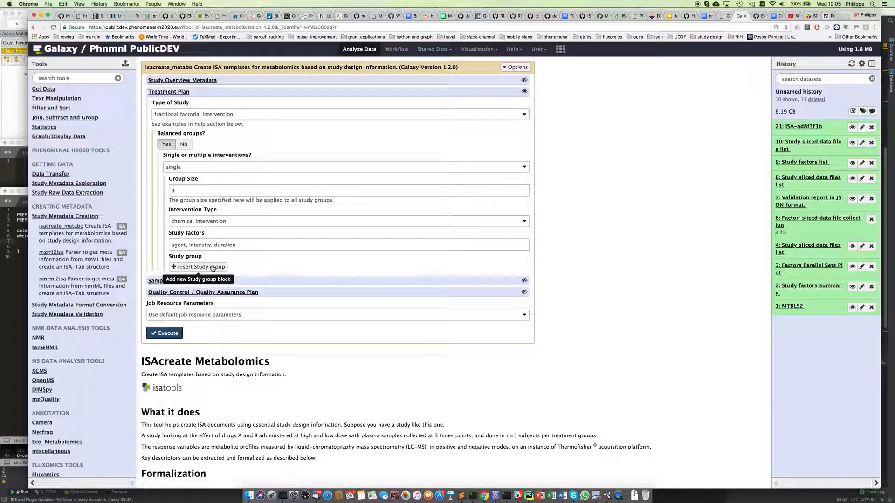
pyautogui.click(213, 268)
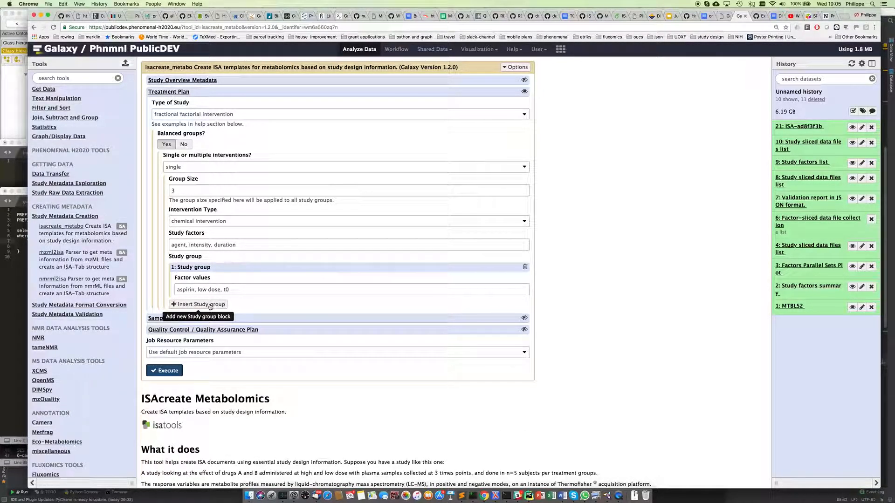
# Step: Add three study groups, change the later groups' times to t1 and t2, then set Balanced groups to No
pyautogui.click(210, 306)
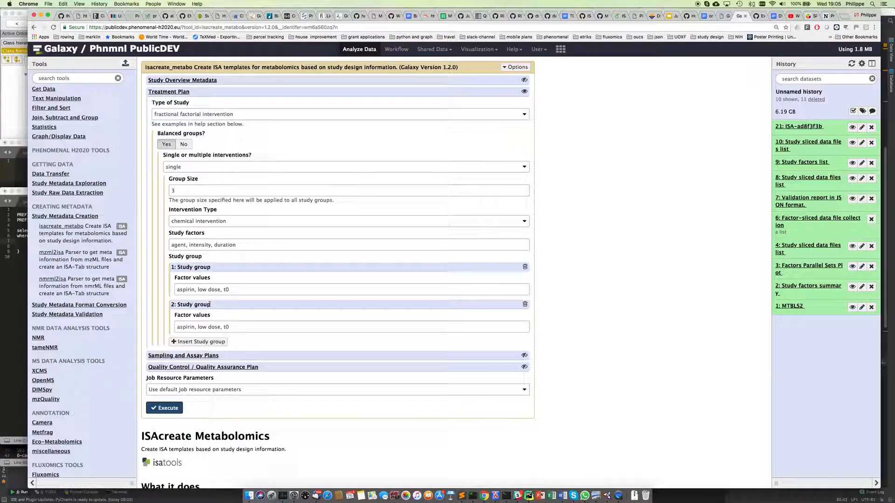
pyautogui.click(210, 341)
pyautogui.click(199, 289)
pyautogui.doubleClick(201, 289)
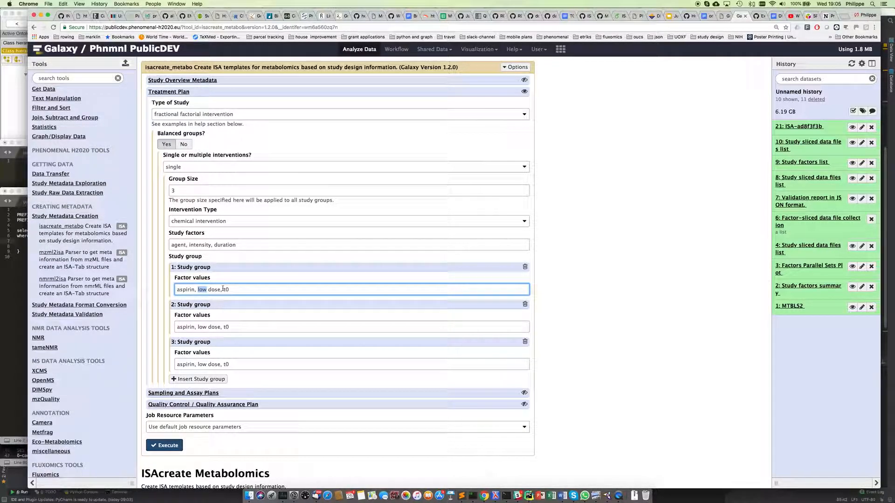
pyautogui.doubleClick(226, 327)
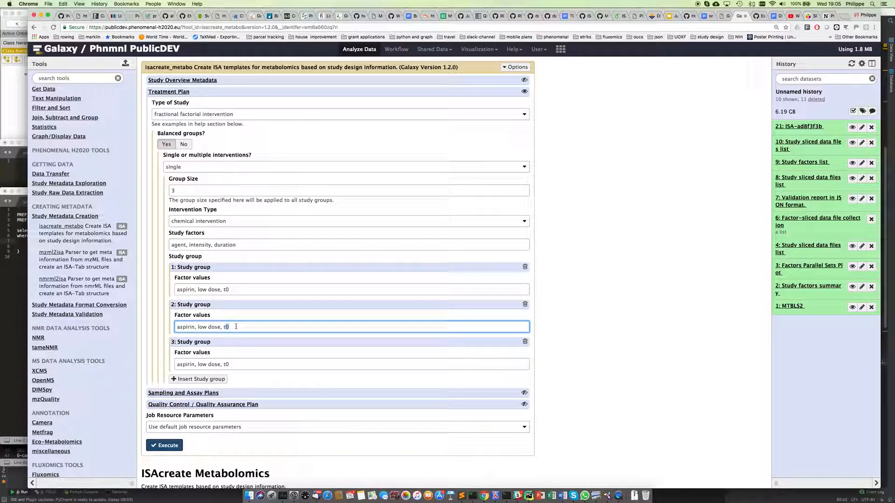
pyautogui.write('t1')
pyautogui.doubleClick(226, 364)
pyautogui.write('t2')
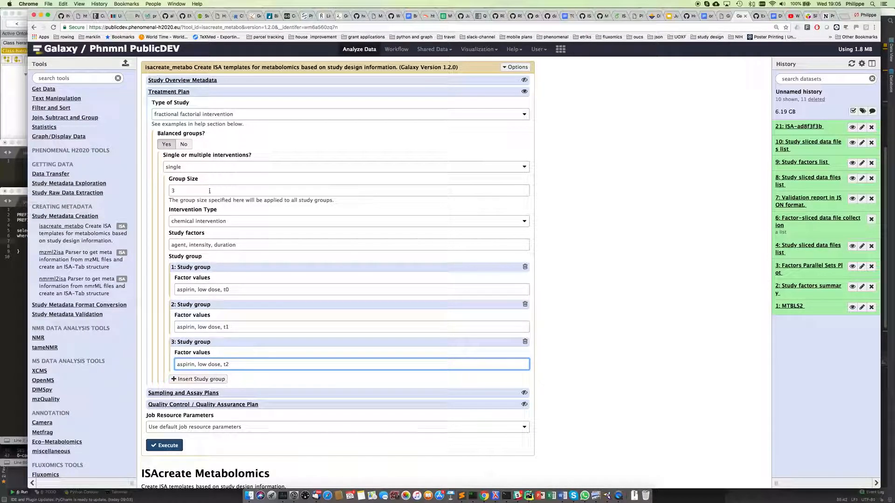
pyautogui.click(185, 145)
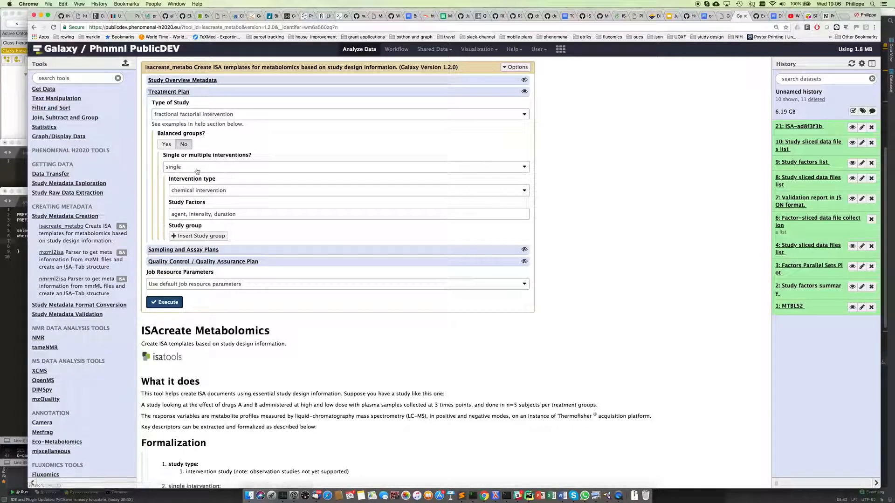
# Step: Define two study groups: aspirin, low, t0 (size 10) and aspirin, high, t0 (size 5)
pyautogui.click(212, 237)
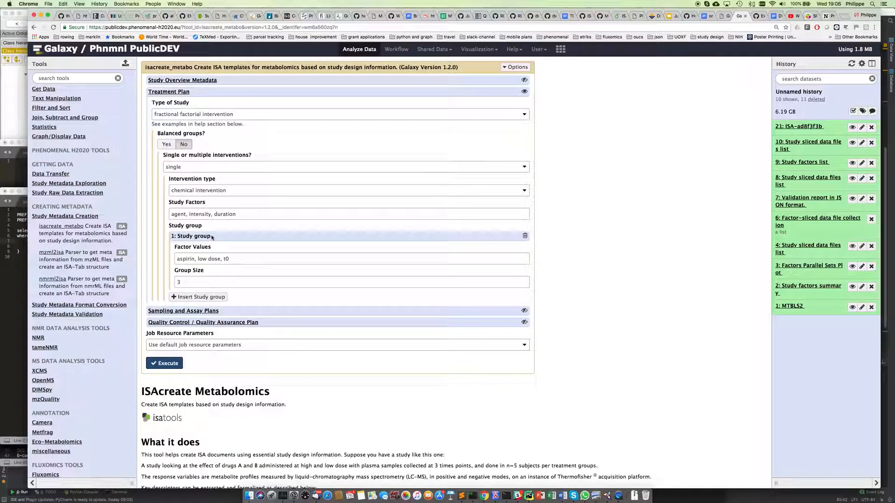
pyautogui.doubleClick(193, 285)
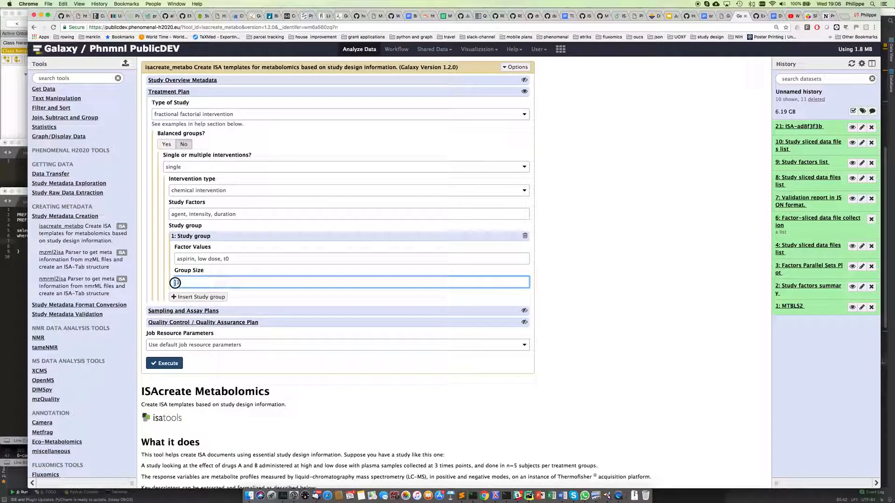
pyautogui.click(209, 297)
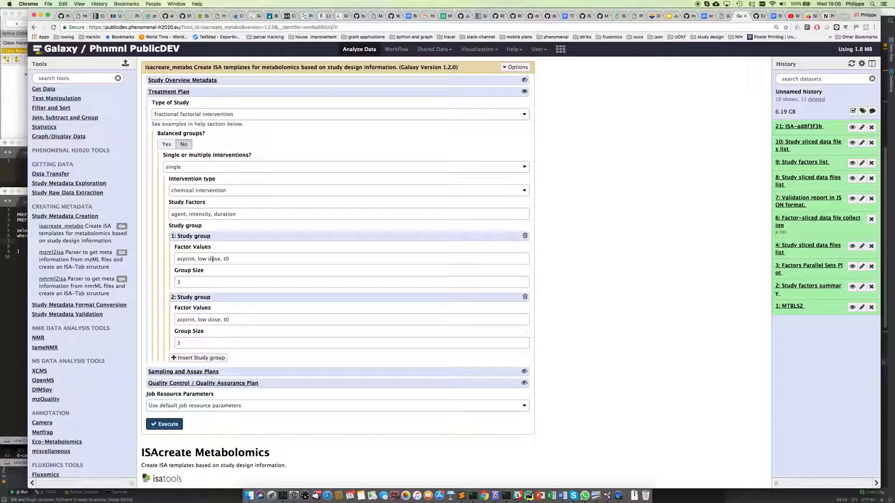
pyautogui.doubleClick(198, 320)
pyautogui.write('high')
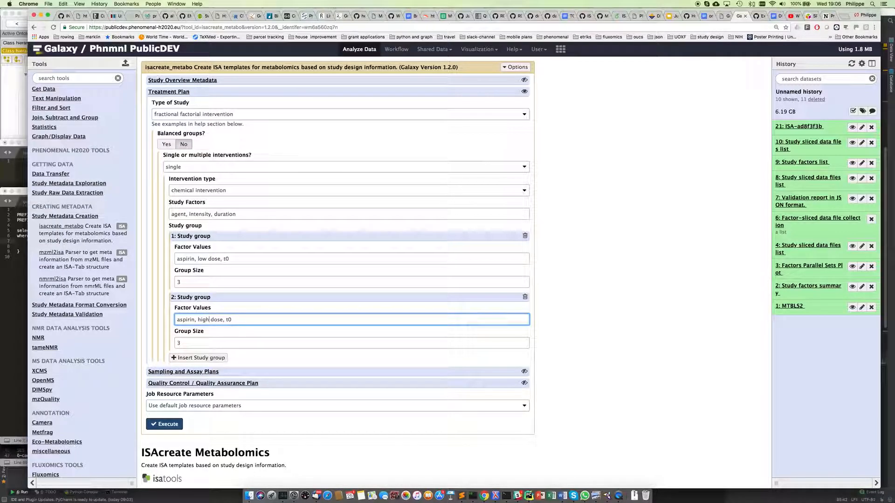
pyautogui.click(180, 343)
pyautogui.click(182, 283)
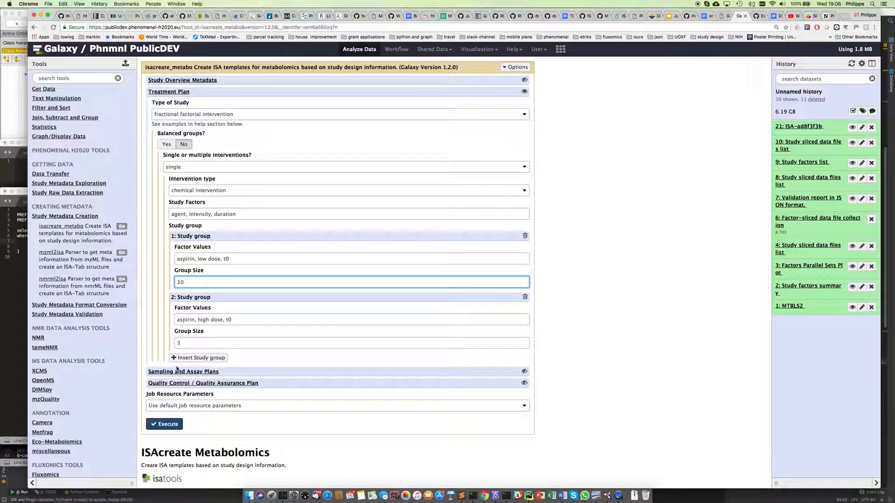
pyautogui.click(179, 343)
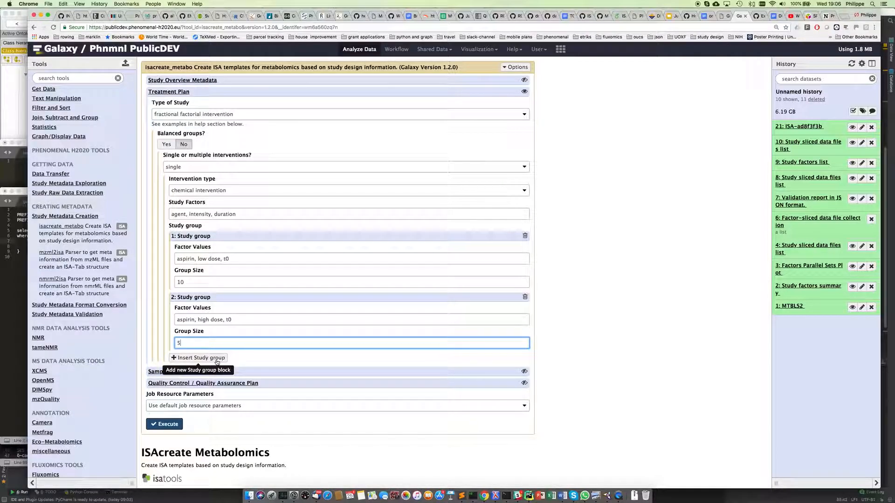
# Step: Remove an extra third study group and collapse the Treatment Plan section
pyautogui.click(215, 359)
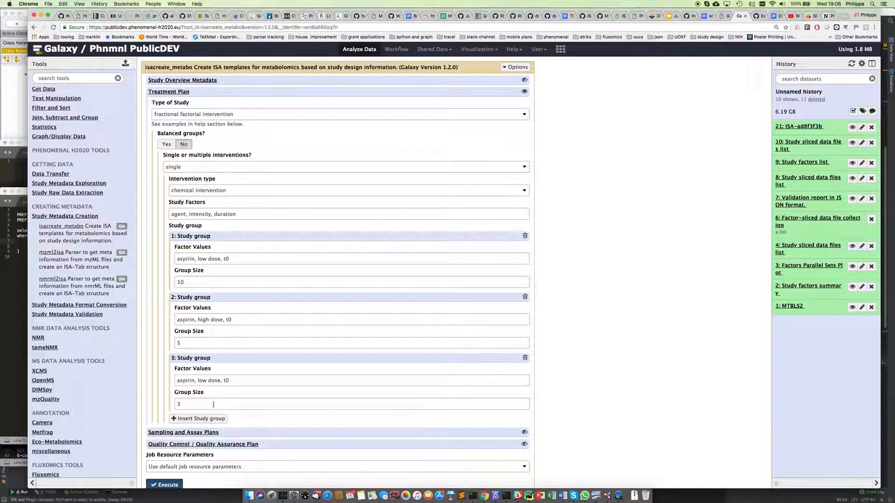
pyautogui.click(525, 358)
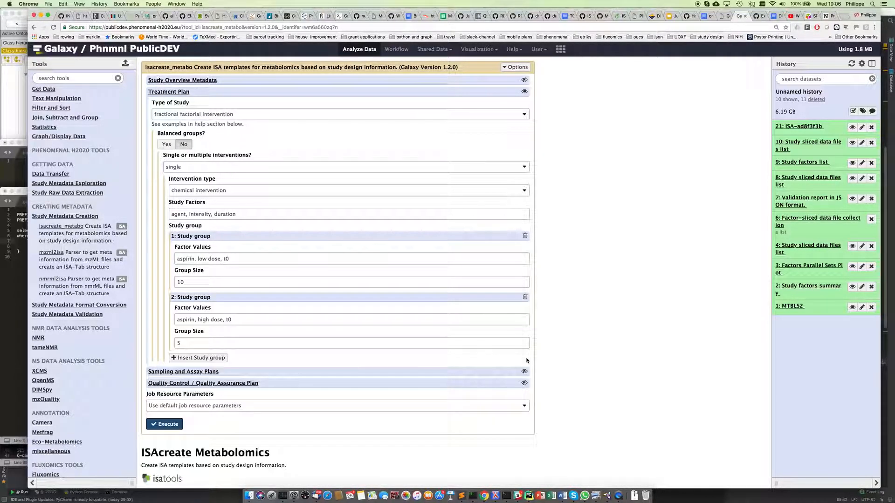
pyautogui.click(166, 93)
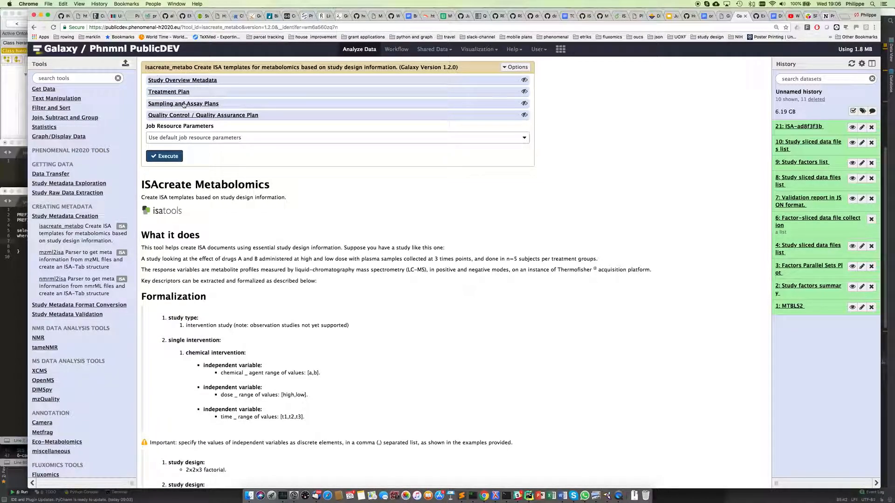
# Step: Add a sampling plan with blood (UBERON:0000178) as material and 4 sample collections
pyautogui.click(184, 104)
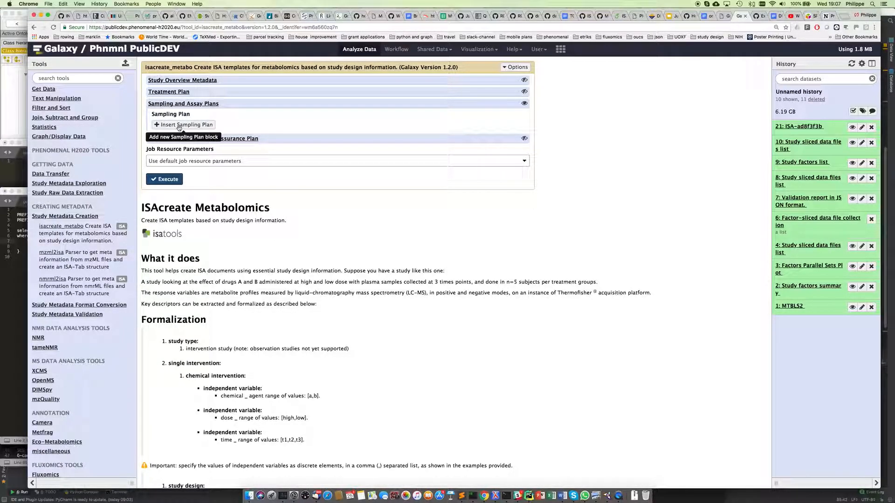
pyautogui.click(179, 126)
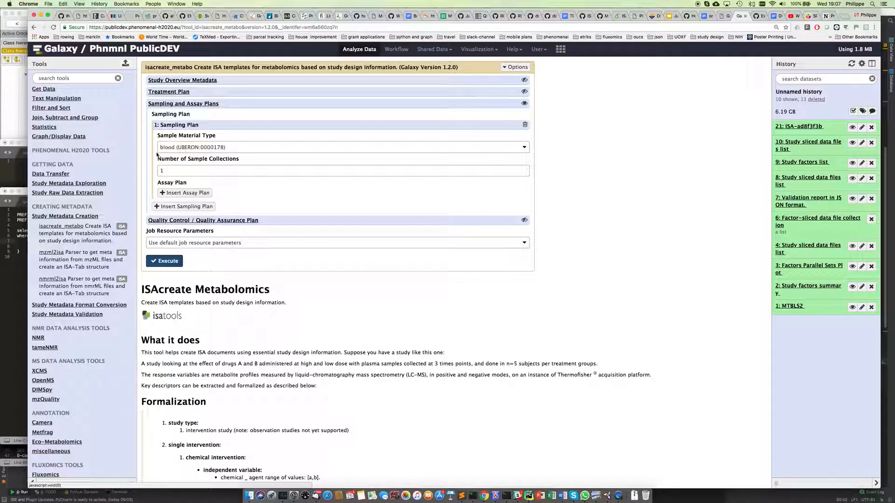
pyautogui.click(525, 148)
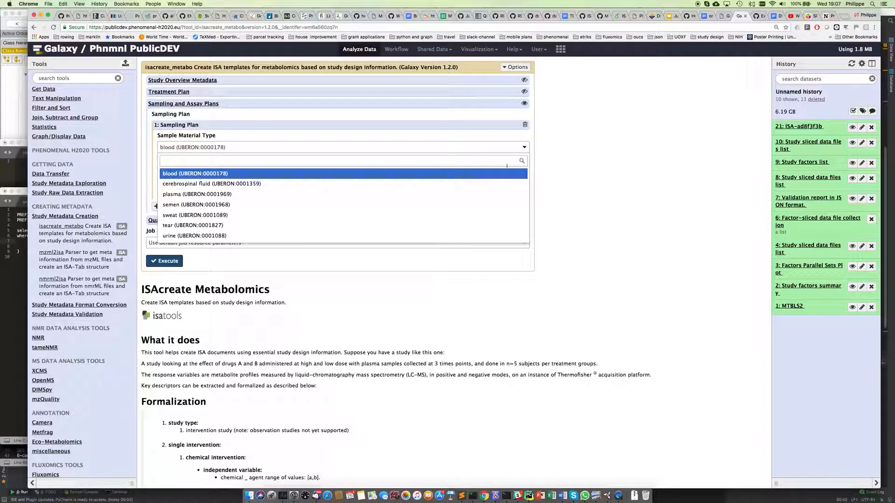
pyautogui.click(565, 159)
pyautogui.doubleClick(159, 171)
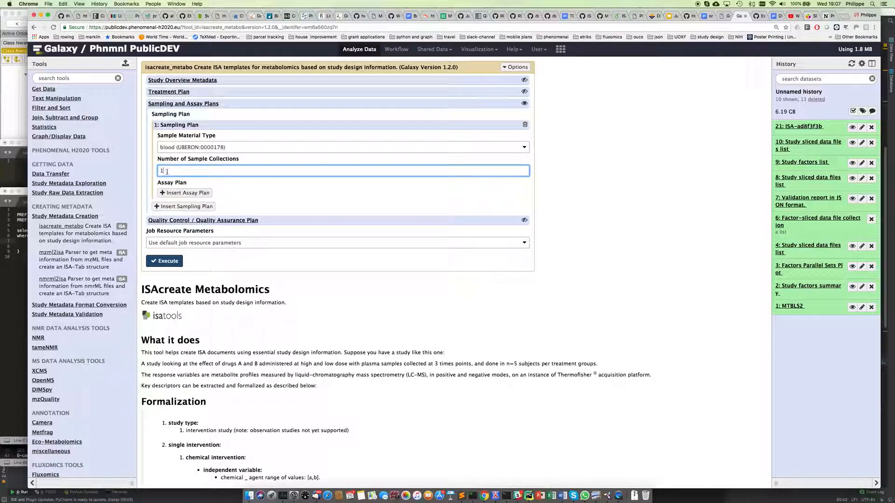
pyautogui.press('BackSpace')
pyautogui.write('4')
pyautogui.click(248, 195)
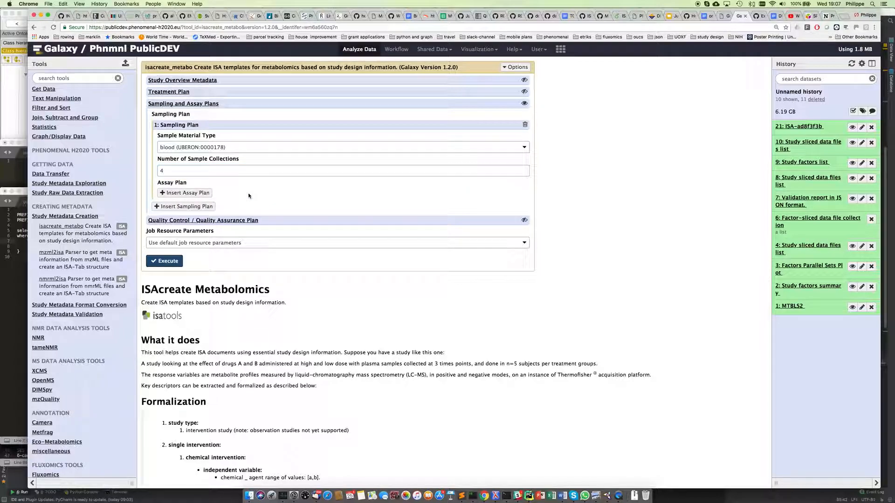
pyautogui.click(185, 193)
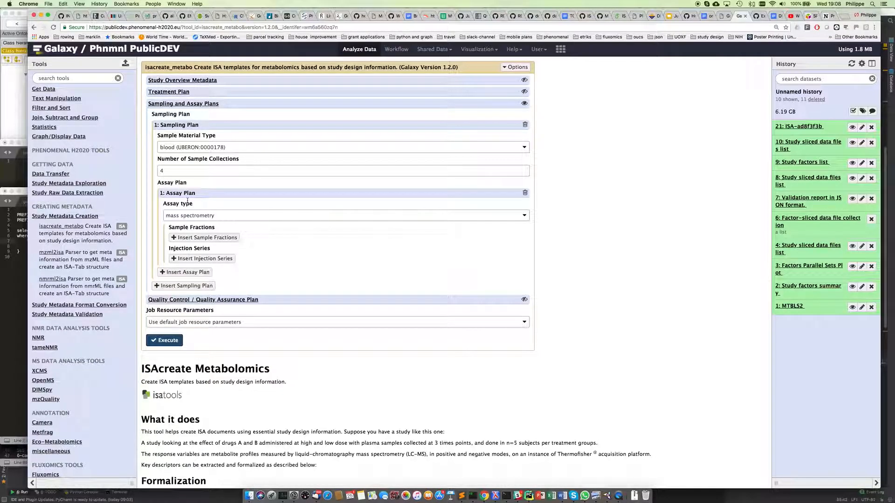
# Step: Keep mass spectrometry for the first assay plan and add a second one set to nmr spectroscopy
pyautogui.click(524, 217)
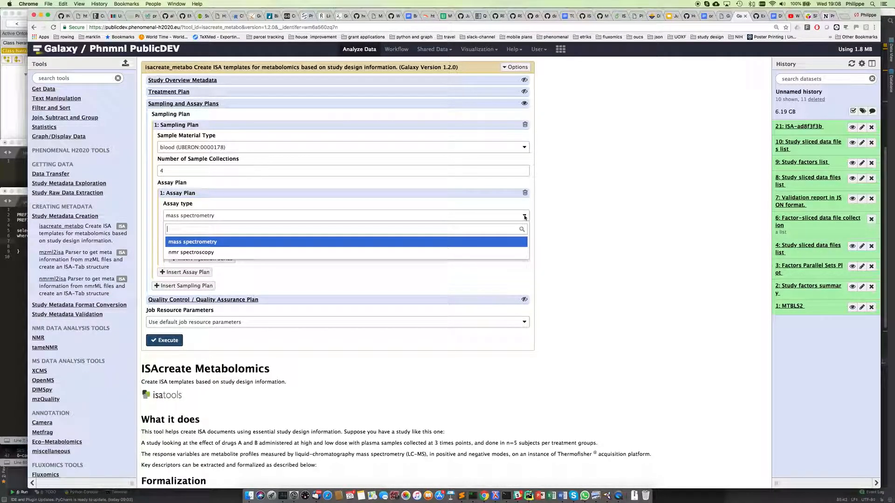
pyautogui.click(524, 217)
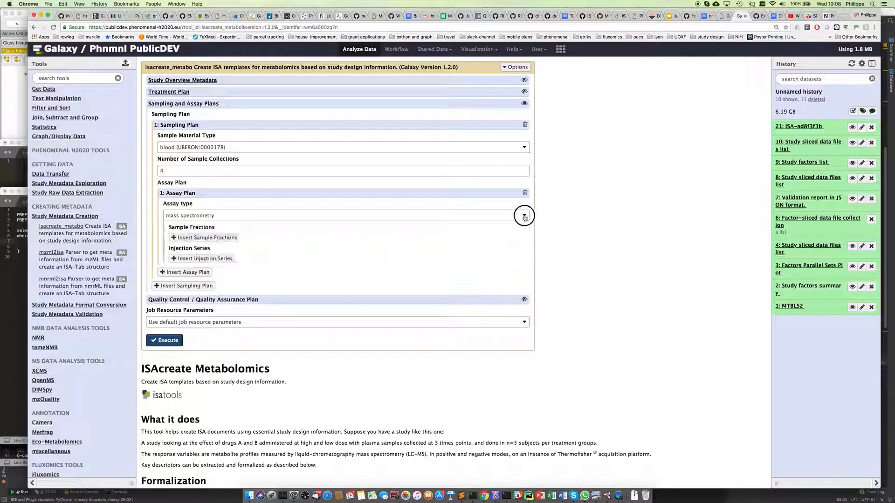
pyautogui.click(200, 274)
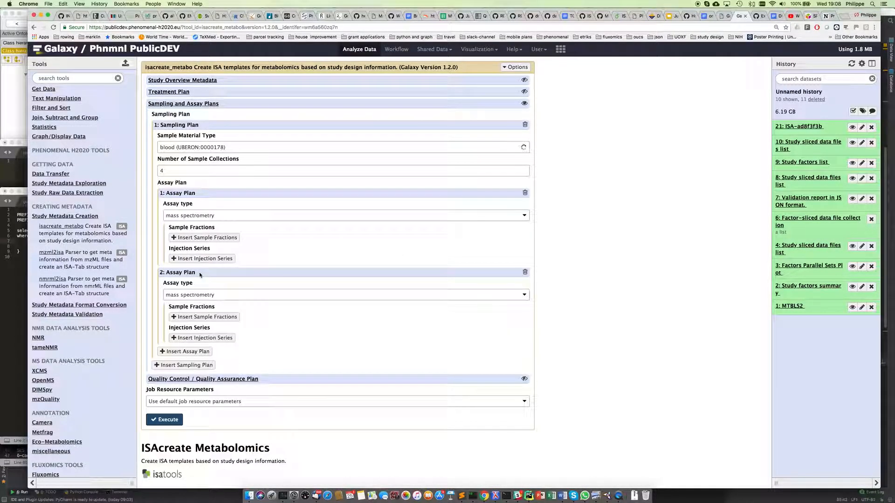
pyautogui.click(512, 296)
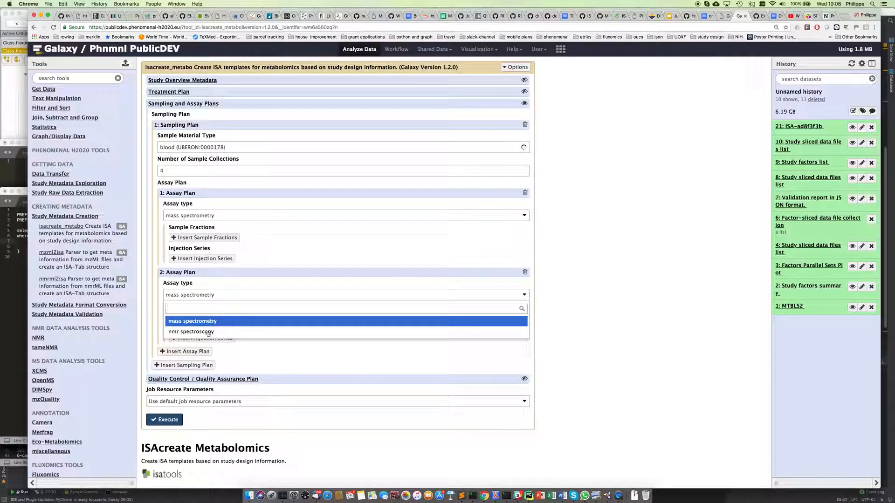
pyautogui.click(395, 331)
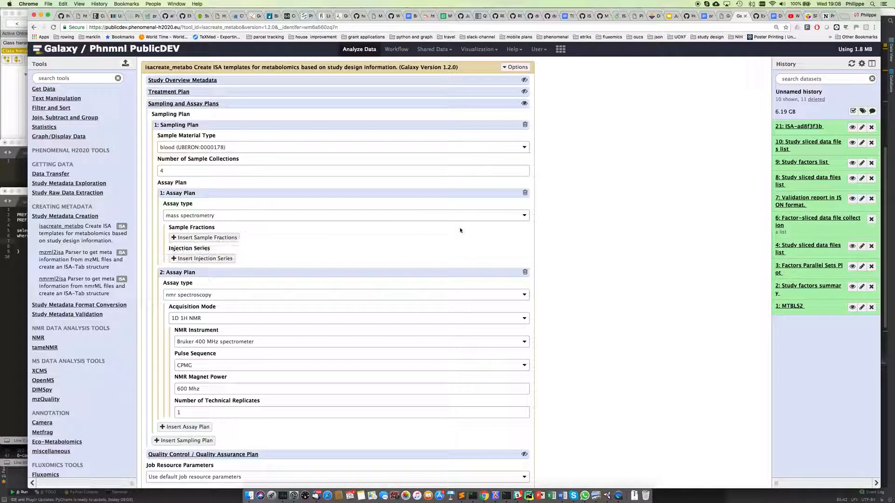
# Step: Add non-polar and polar sample fractions and an injection series to the mass spectrometry assay
pyautogui.click(203, 237)
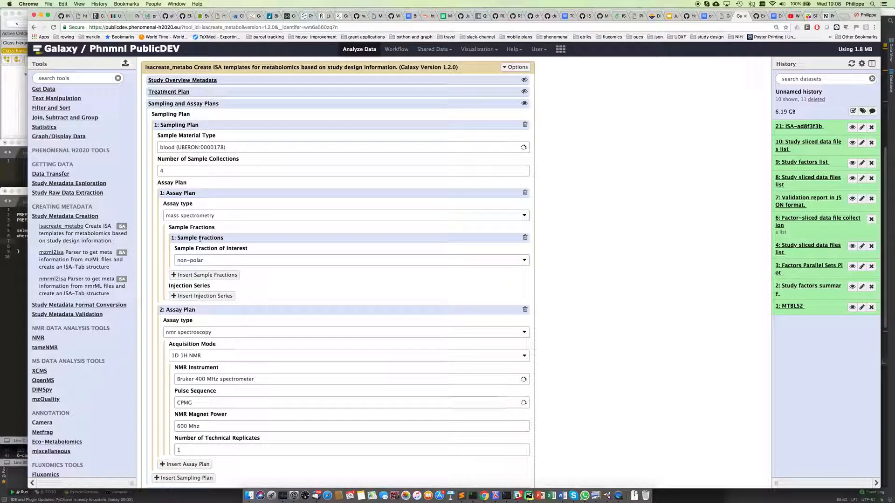
pyautogui.click(223, 275)
pyautogui.click(197, 298)
pyautogui.click(198, 324)
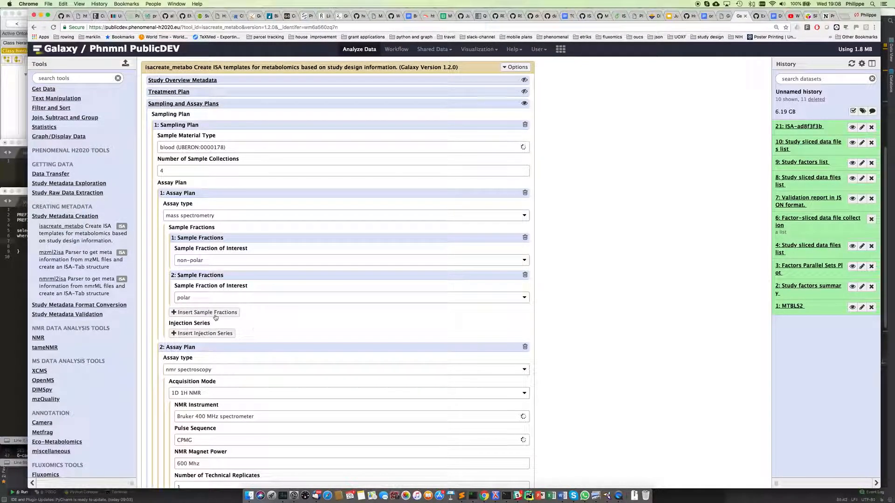
pyautogui.click(217, 333)
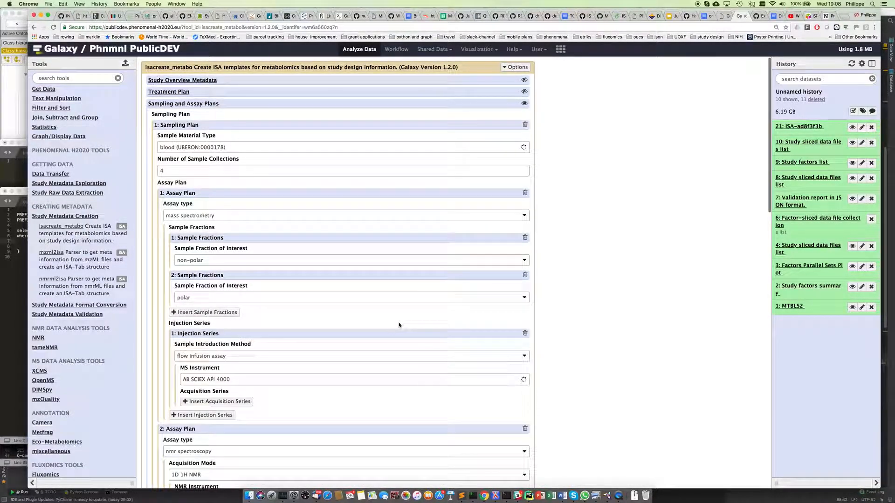
pyautogui.scroll(-4, 591, 298)
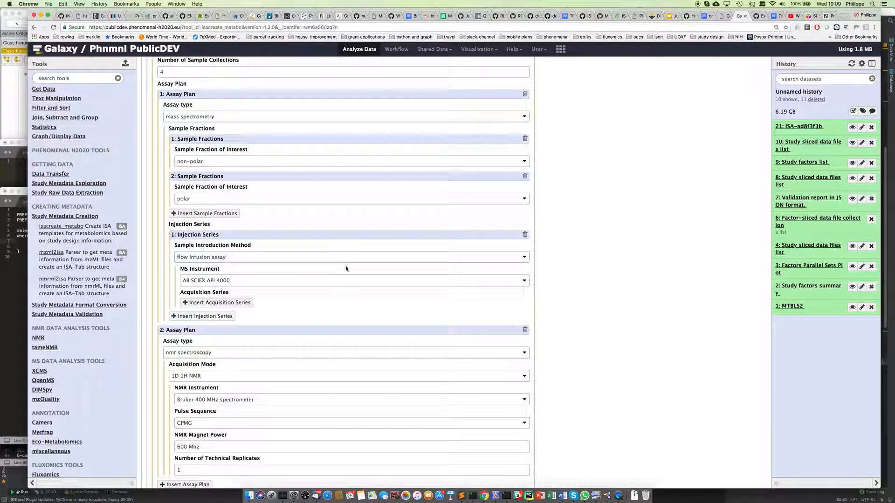
# Step: Use gas chromatography for injection, with negative and positive acquisition series, plus a derivatization
pyautogui.click(525, 260)
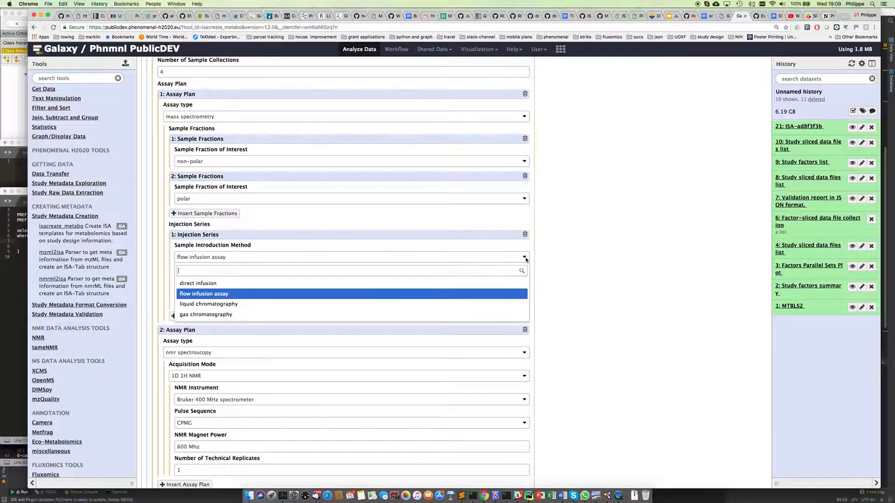
pyautogui.click(226, 315)
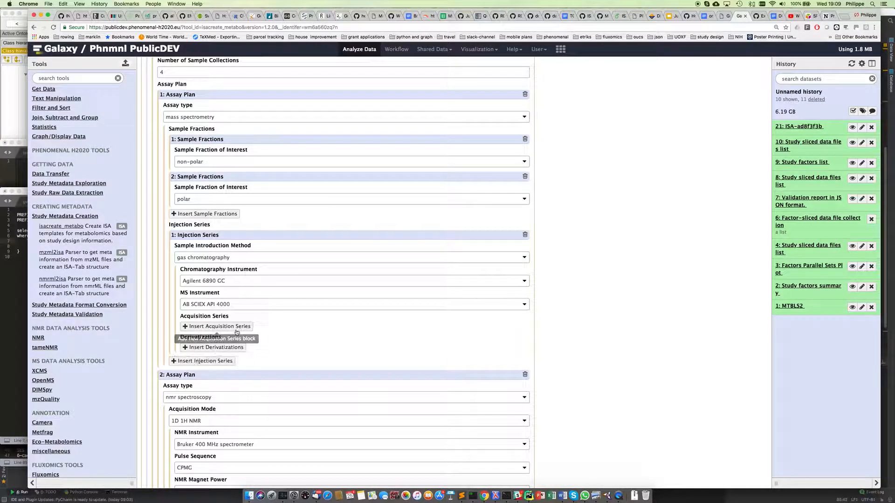
pyautogui.click(235, 327)
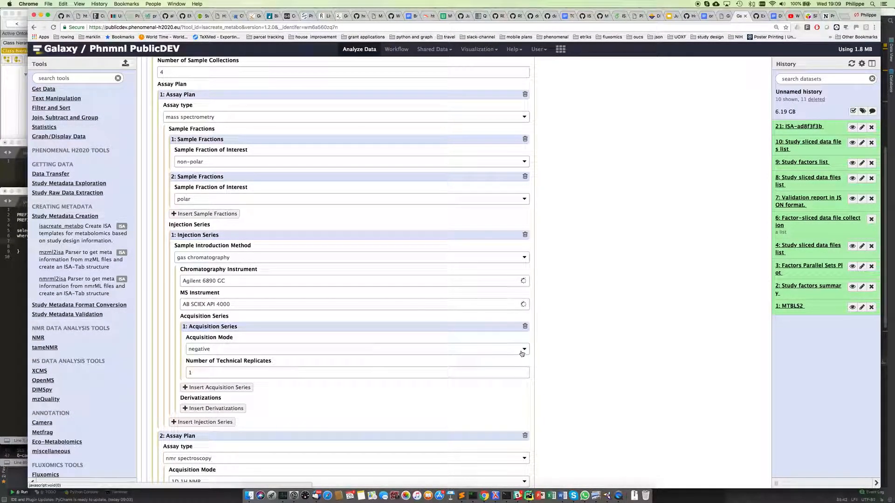
pyautogui.click(232, 388)
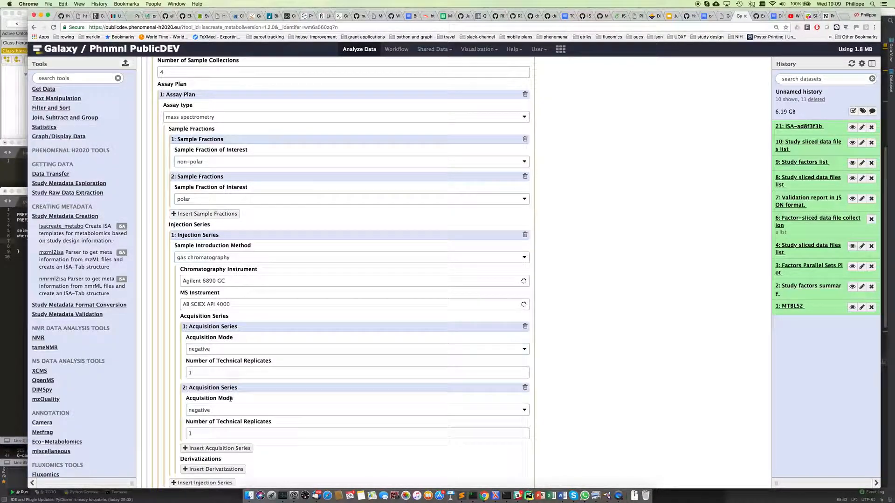
pyautogui.click(205, 411)
pyautogui.click(205, 446)
pyautogui.scroll(-2, 585, 357)
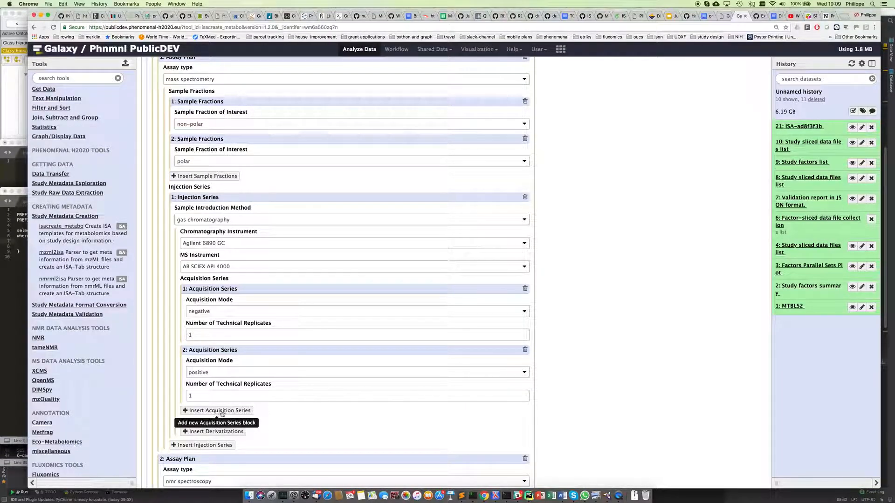
pyautogui.click(213, 431)
# Step: Keep acetylation (MSIO:0000112) as the derivatization type
pyautogui.scroll(-2, 539, 375)
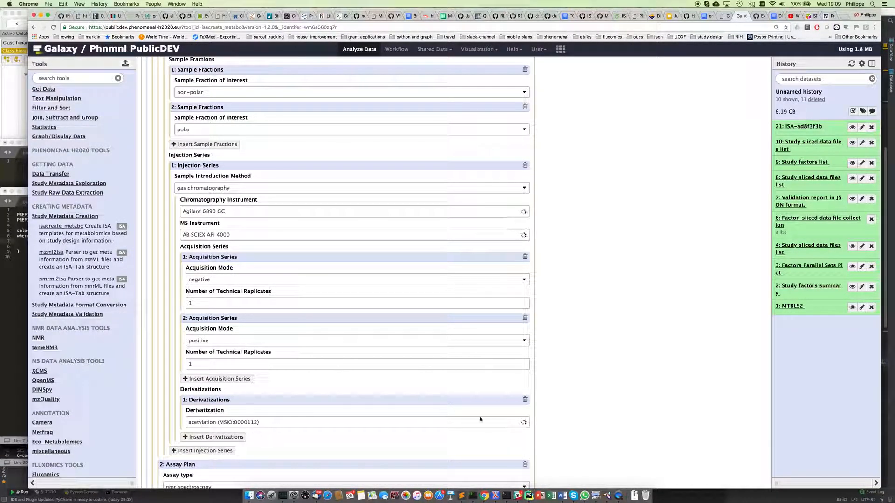
pyautogui.click(524, 423)
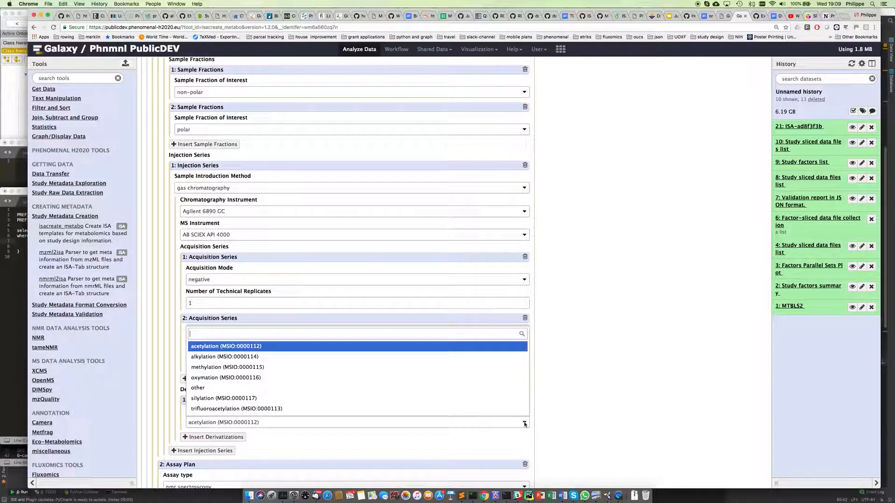
pyautogui.click(524, 424)
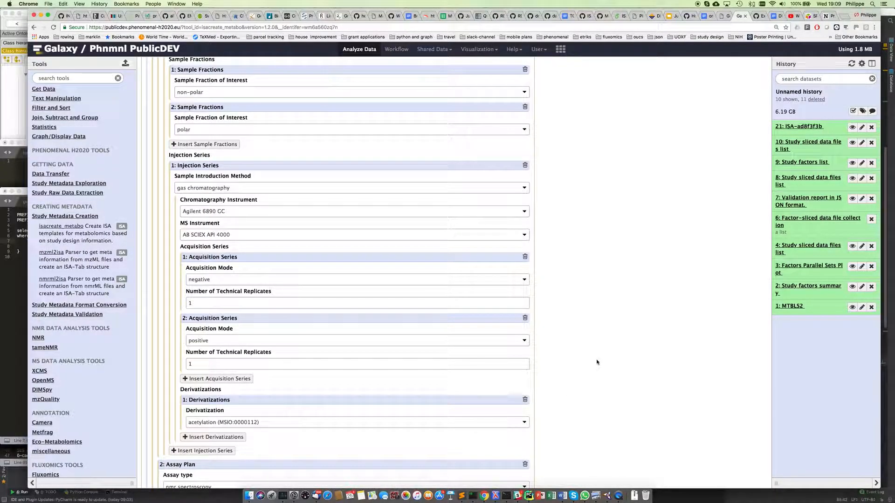
# Step: Collapse Sampling and Assay Plans and expand the Quality Control / Quality Assurance Plan section
pyautogui.scroll(-1, 590, 359)
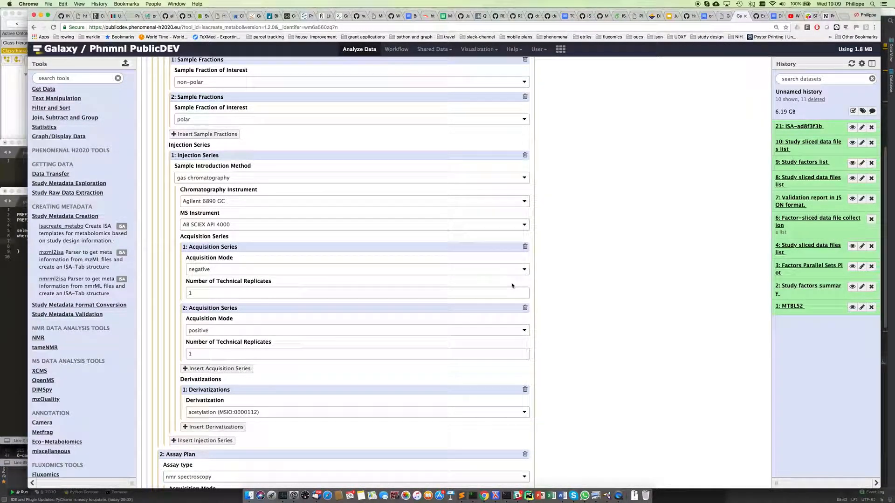
pyautogui.scroll(-3, 582, 340)
pyautogui.scroll(4, 582, 341)
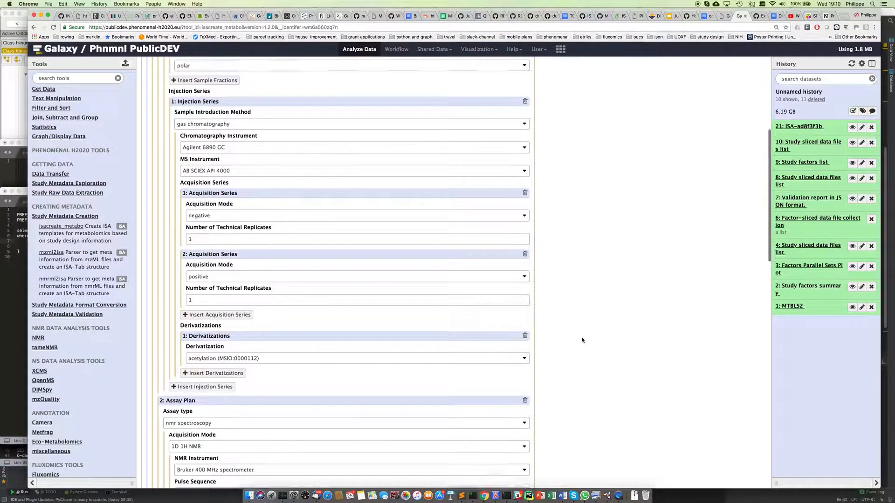
pyautogui.scroll(-10, 582, 340)
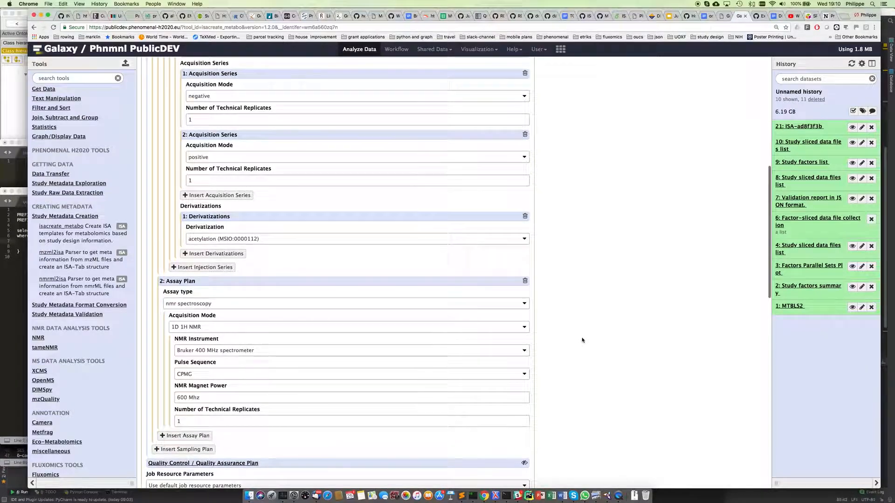
pyautogui.scroll(12, 582, 340)
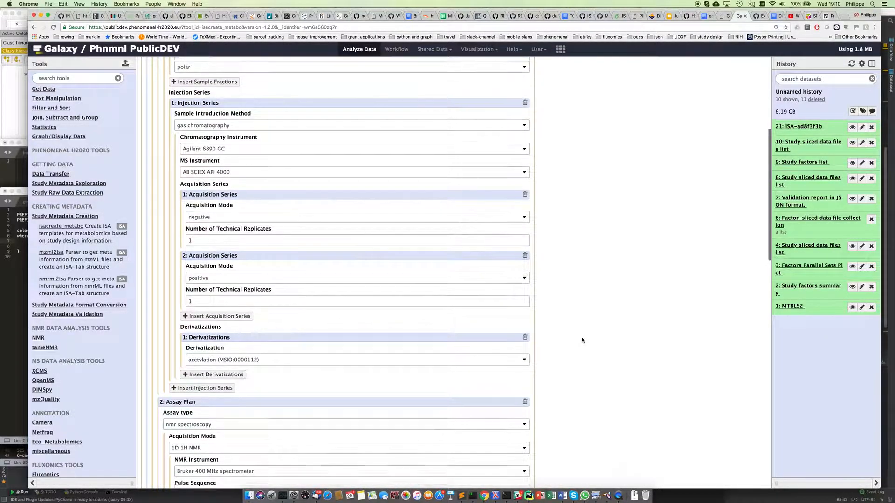
pyautogui.scroll(7, 582, 340)
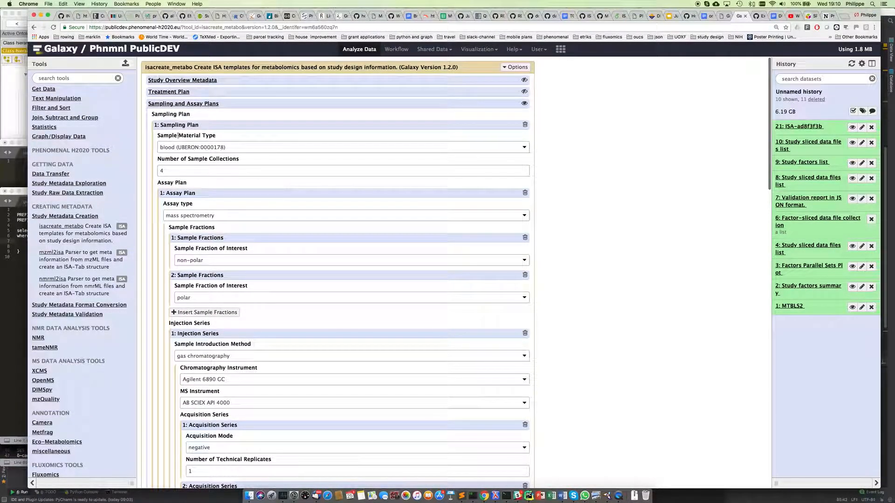
pyautogui.click(161, 103)
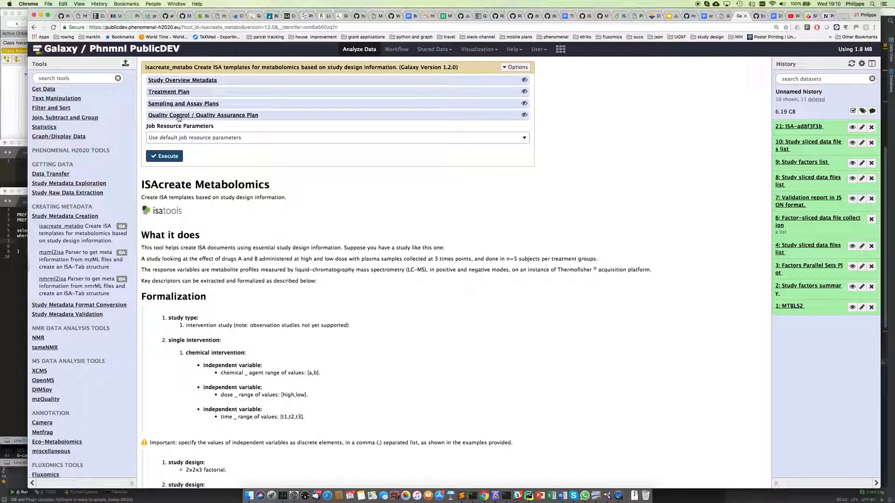
pyautogui.click(179, 116)
# Step: Add solvent blank and dilution series reference QC plans, both interval series at injection frequency 10
pyautogui.click(184, 137)
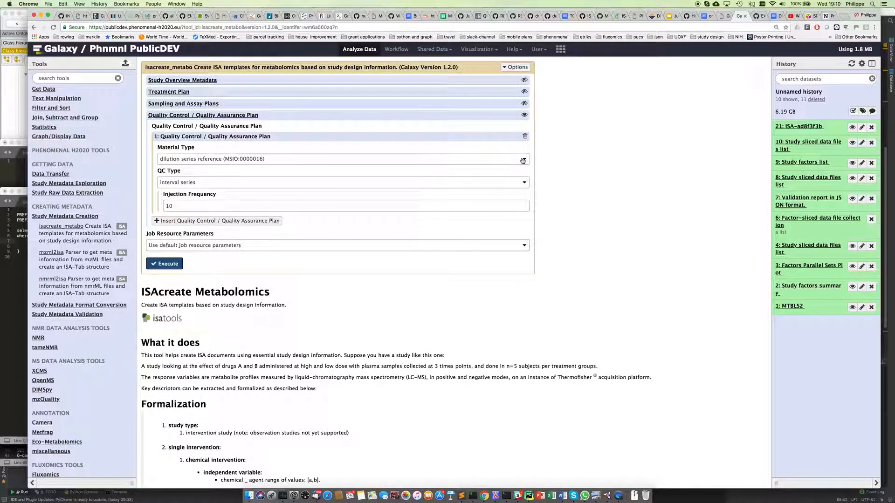
pyautogui.click(524, 159)
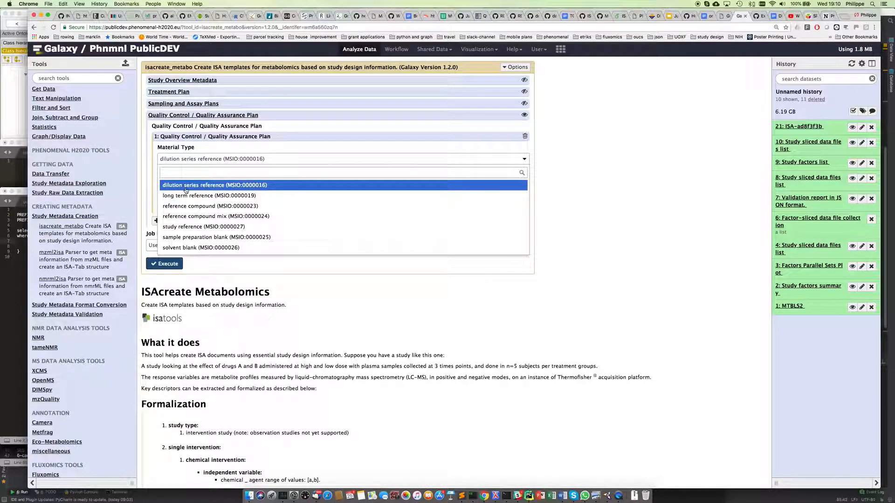
pyautogui.click(182, 248)
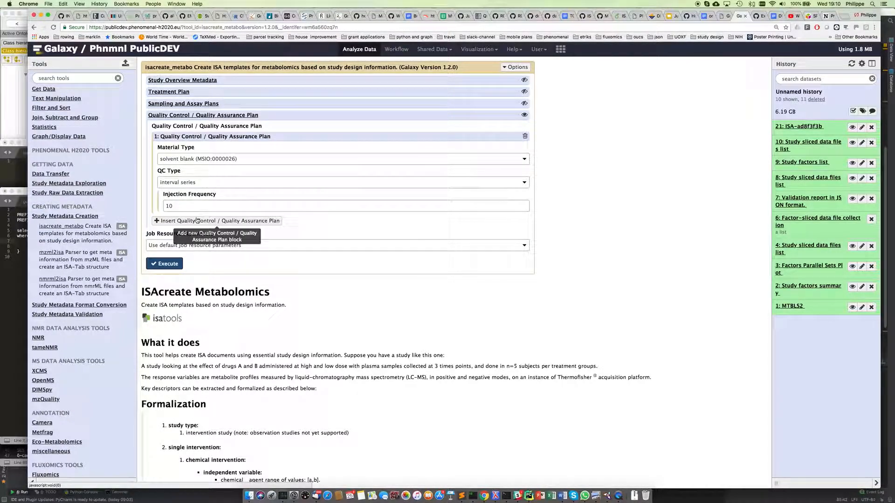
pyautogui.click(180, 223)
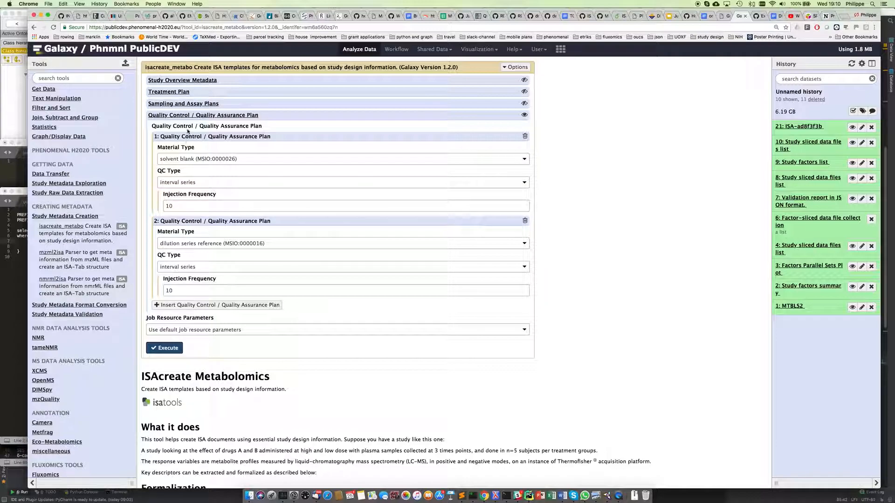
pyautogui.click(172, 117)
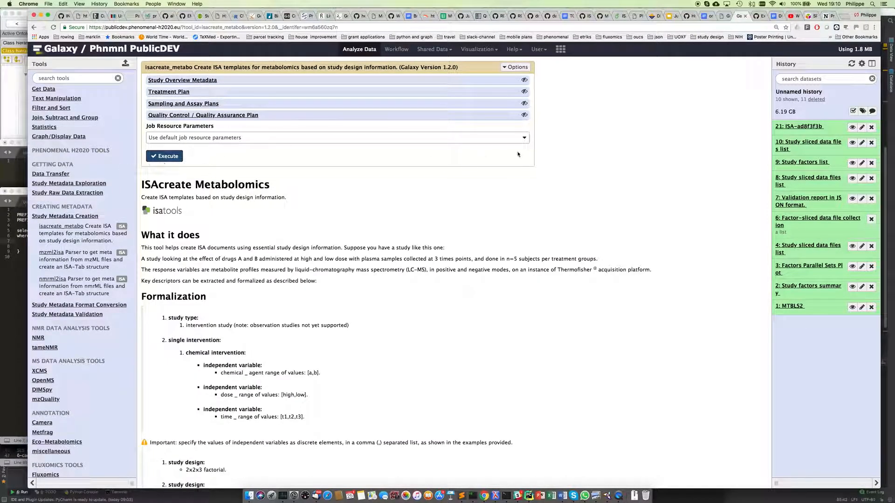
# Step: Execute the isacreate_metabo tool to queue dataset 22: New ISA-Tab
pyautogui.click(162, 157)
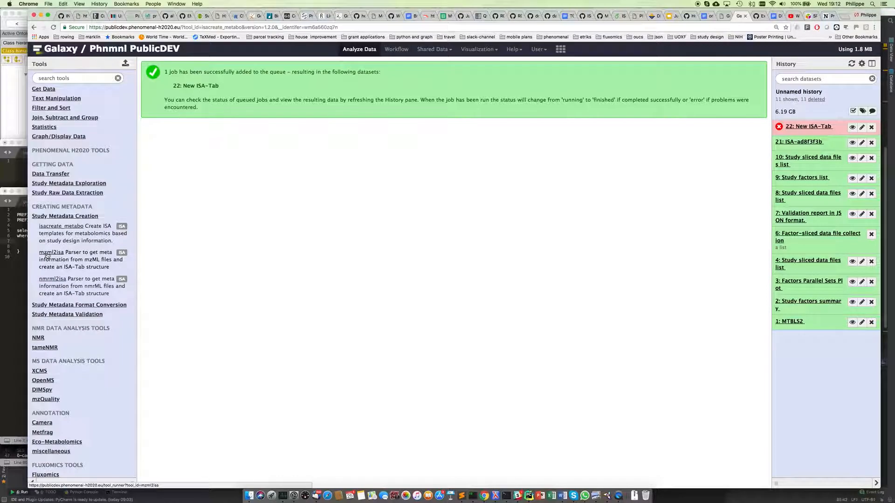
# Step: Enable the Scratchbook and view history item 21, ISA-ad8f3f3b, in the ISA visualization
pyautogui.click(788, 142)
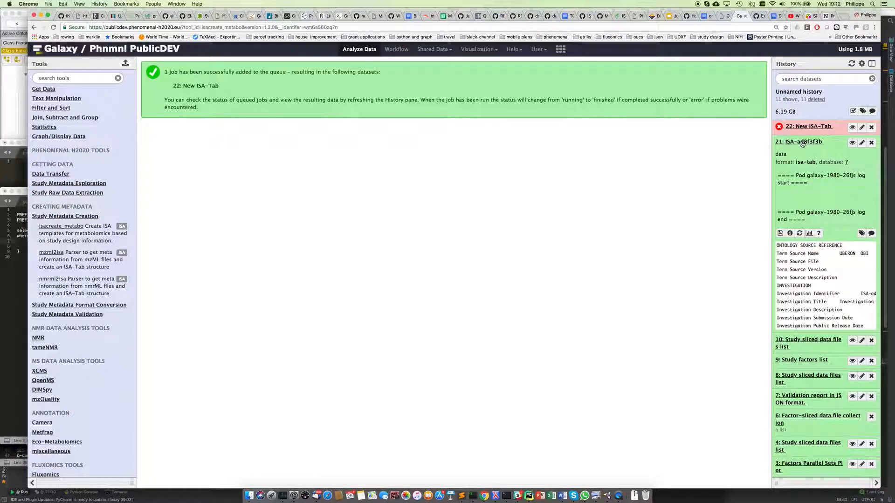
pyautogui.click(561, 49)
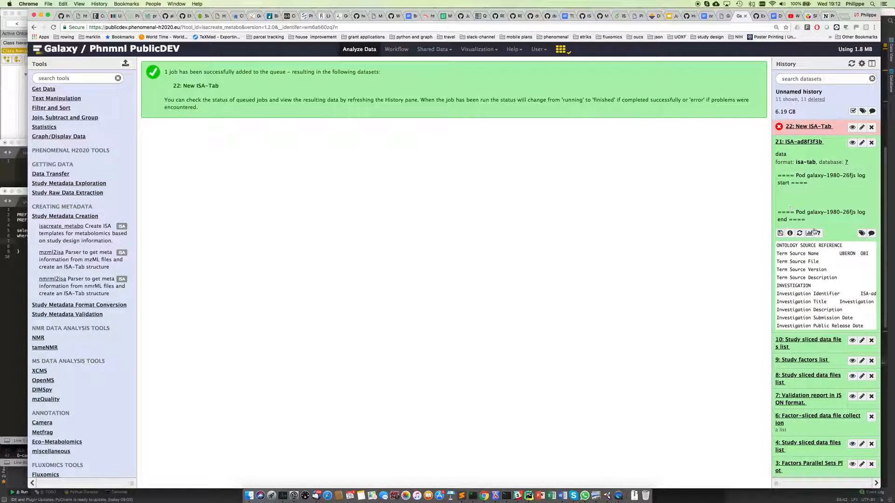
pyautogui.click(791, 142)
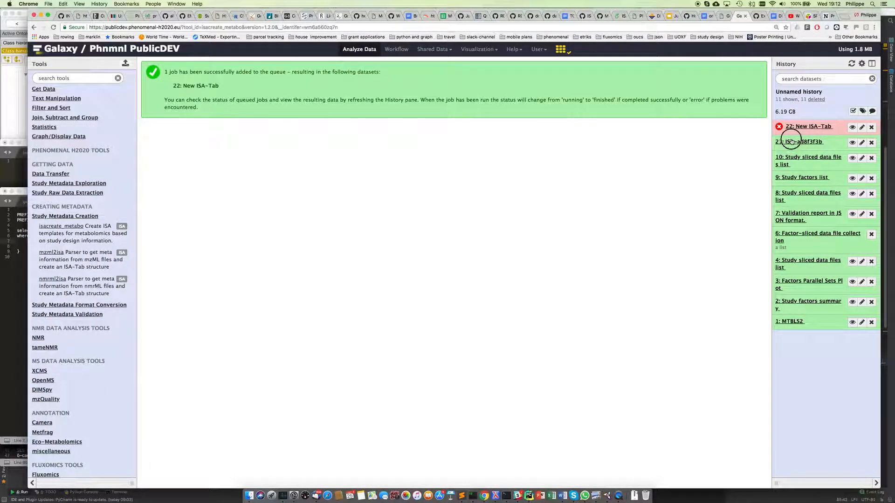
pyautogui.click(792, 141)
pyautogui.click(809, 233)
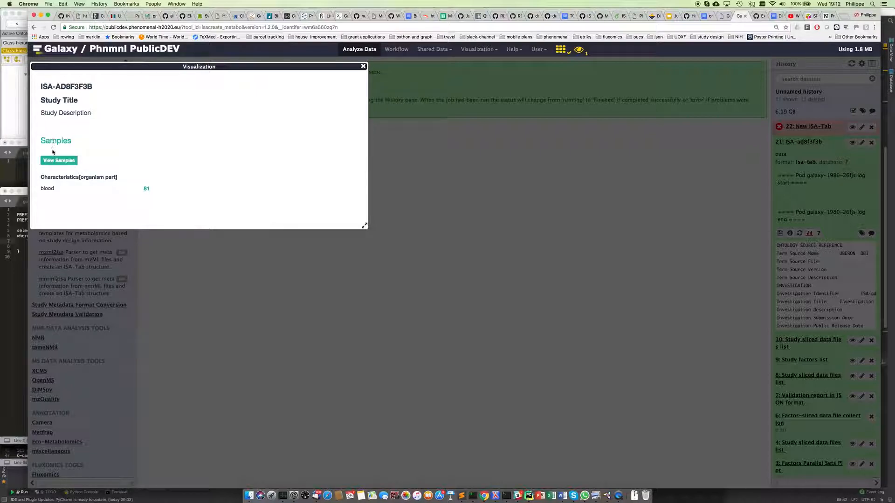
# Step: Enlarge the ISA visualization window and scroll through the study summary
pyautogui.moveTo(365, 226); pyautogui.dragTo(648, 339)
pyautogui.scroll(-5, 330, 174)
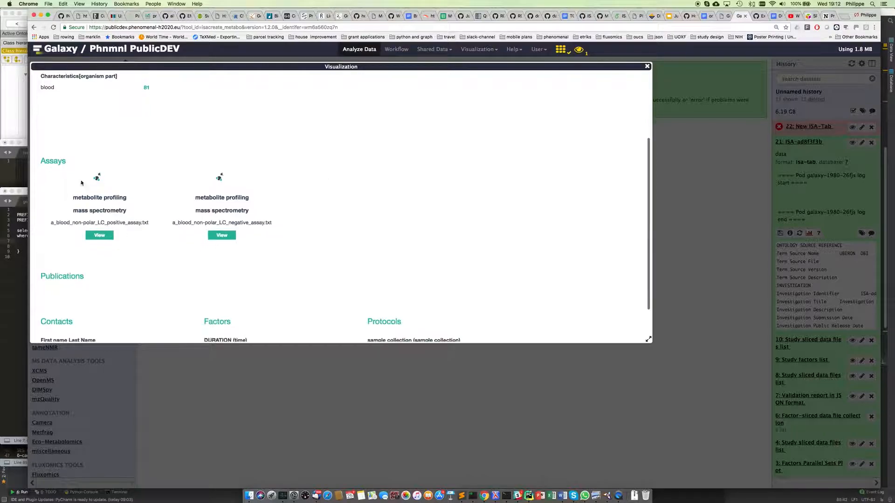
pyautogui.scroll(3, 181, 223)
pyautogui.scroll(-3, 176, 227)
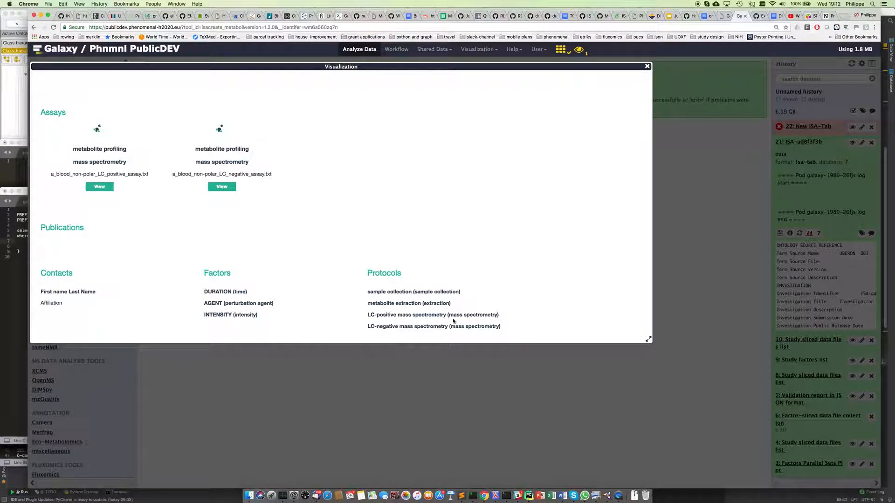
pyautogui.scroll(2, 333, 294)
pyautogui.scroll(-2, 331, 294)
pyautogui.scroll(4, 333, 293)
pyautogui.scroll(3, 333, 293)
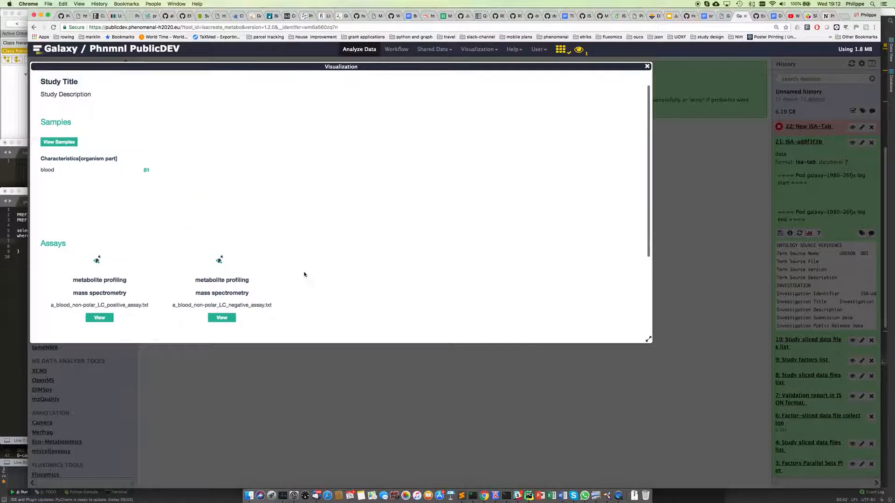
# Step: Show the study samples table, select the first sample's source name, then close the viewer
pyautogui.click(59, 142)
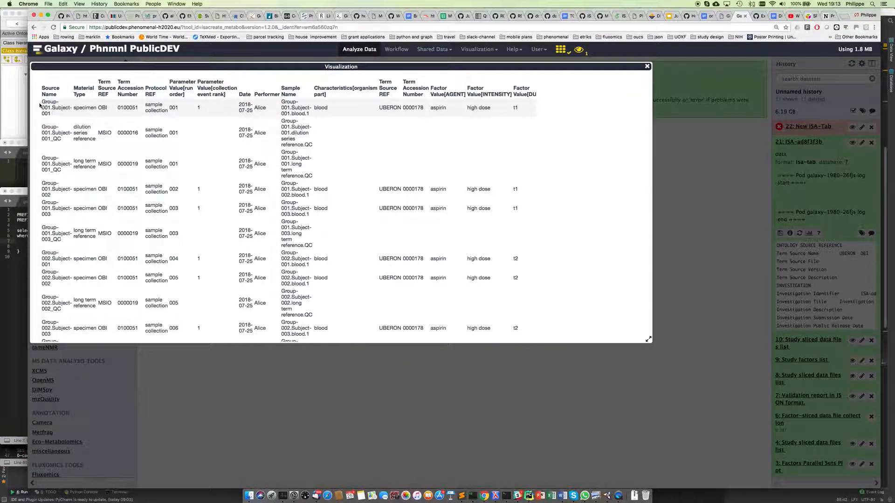
pyautogui.moveTo(43, 103); pyautogui.dragTo(53, 141)
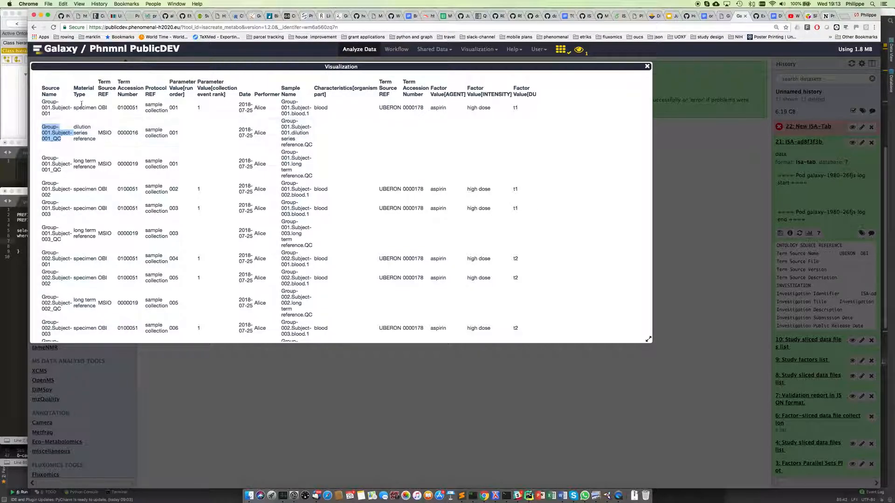
pyautogui.click(647, 67)
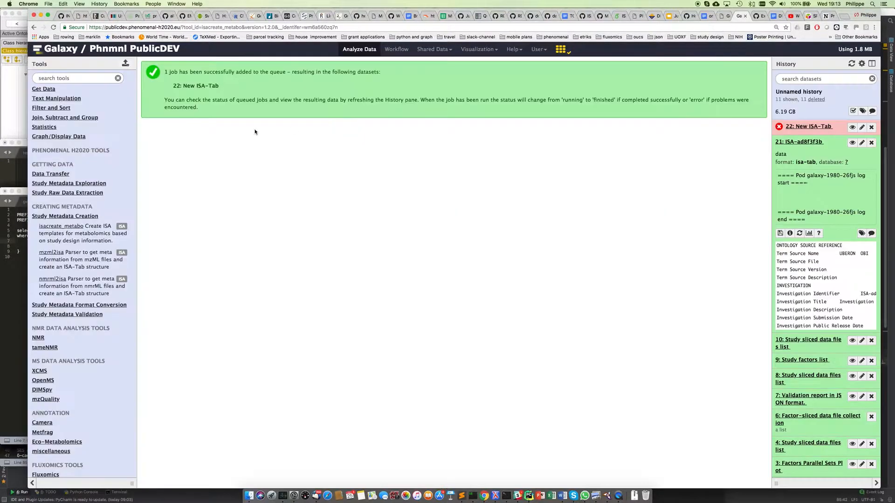
pyautogui.click(809, 233)
pyautogui.click(798, 244)
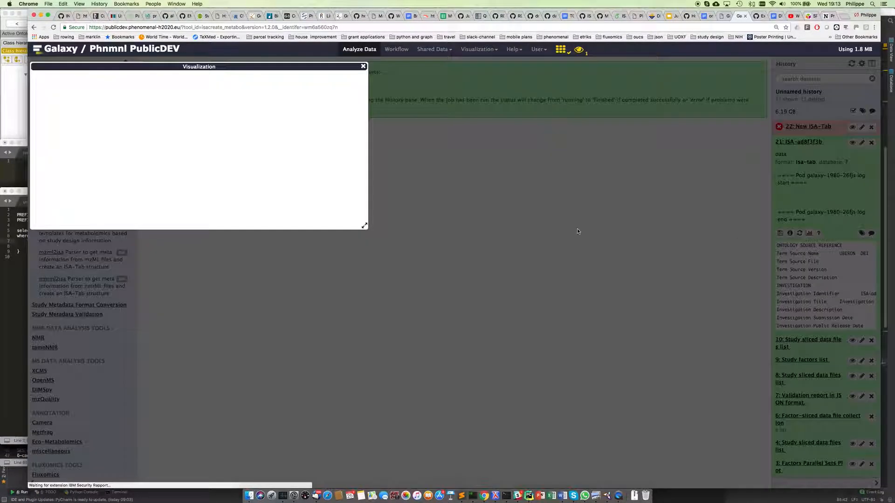
pyautogui.click(60, 160)
pyautogui.scroll(-8, 174, 165)
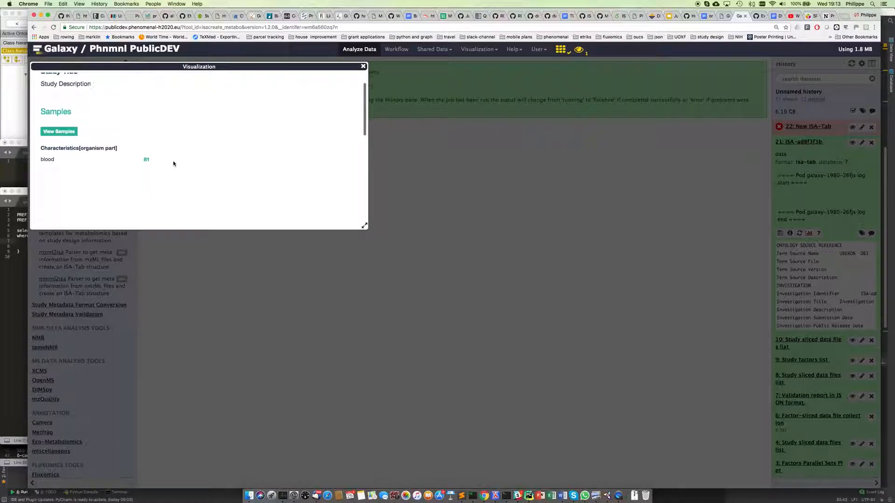
pyautogui.click(90, 191)
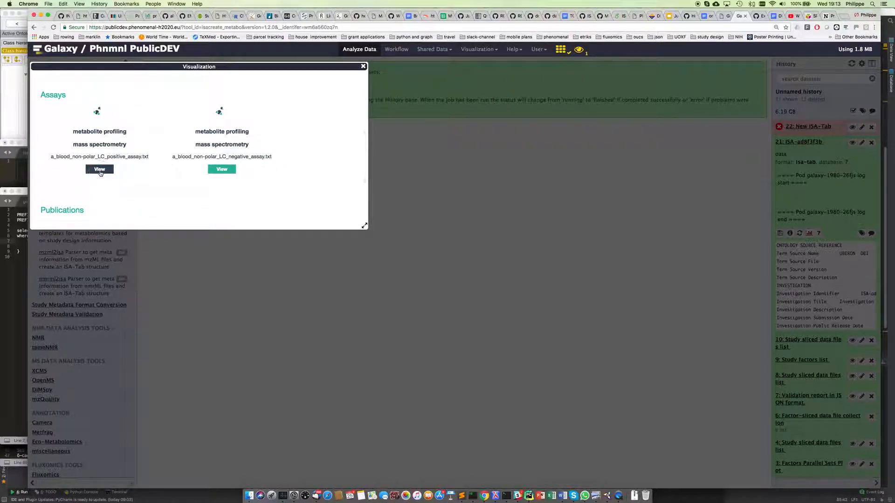
pyautogui.scroll(-15, 285, 176)
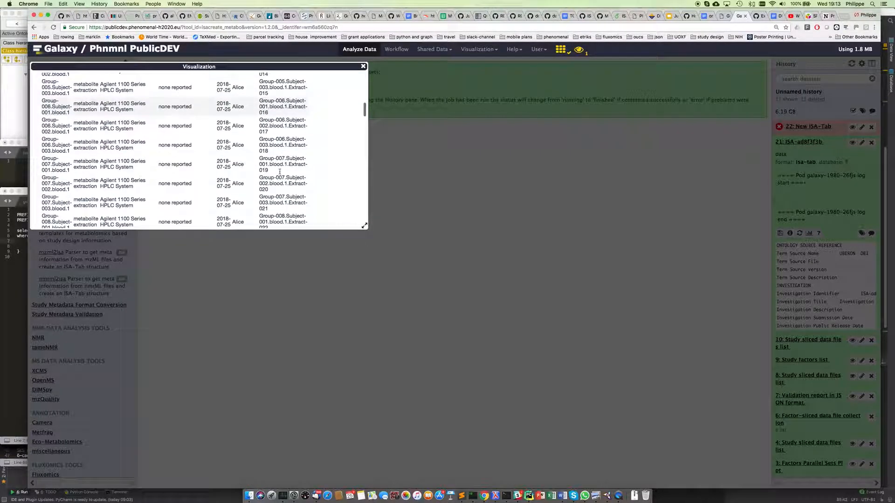
pyautogui.scroll(3, 285, 176)
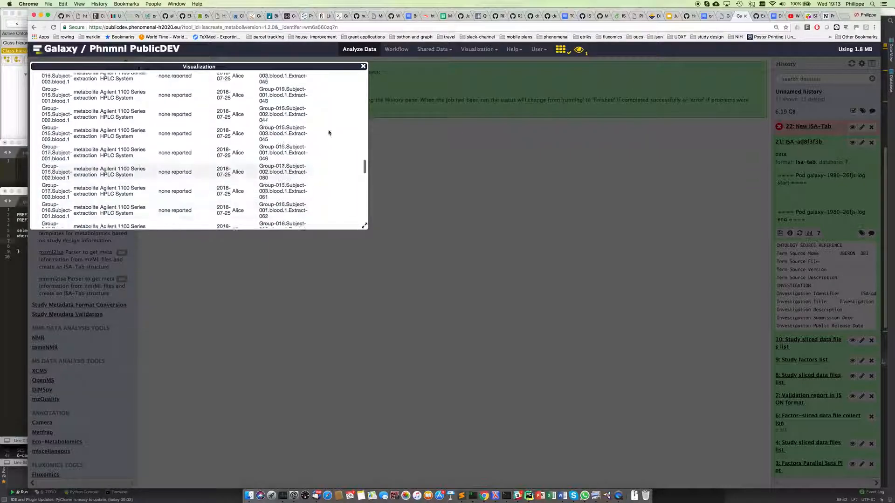
pyautogui.click(363, 67)
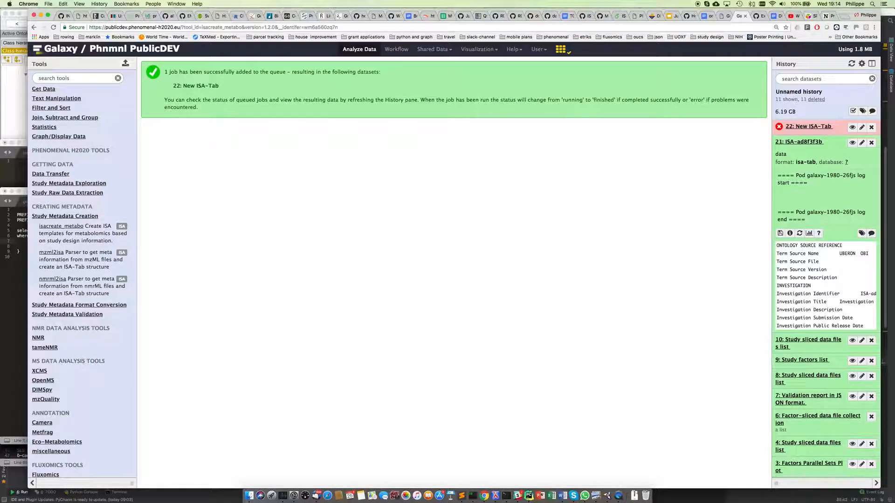
pyautogui.rightClick(619, 490)
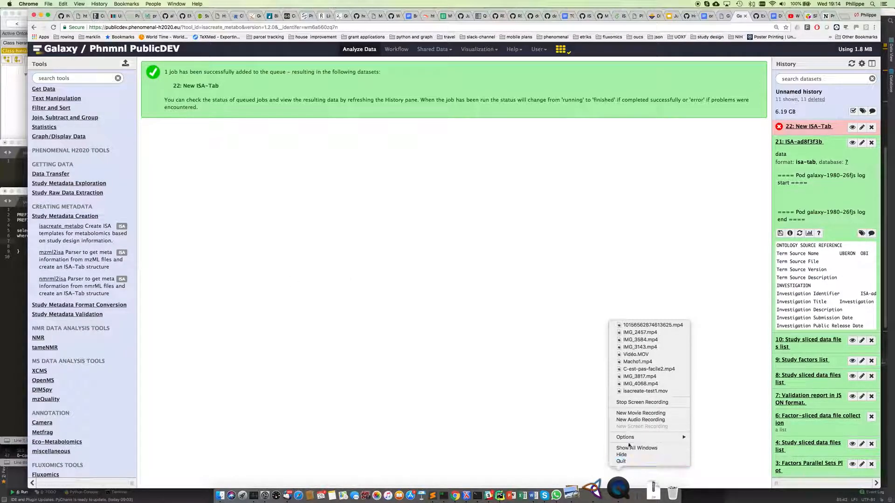